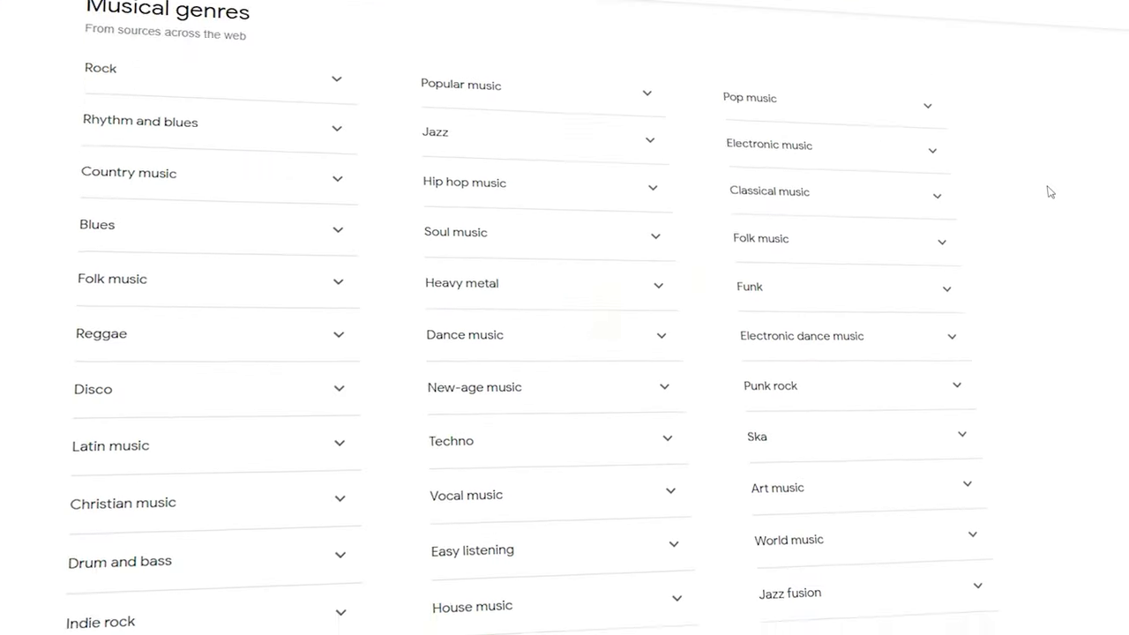
# Scroll through the Soundraw homepage pitching royalty-free AI music for creators
pyautogui.scroll(-2, 1048, 189)
pyautogui.scroll(-3, 1050, 192)
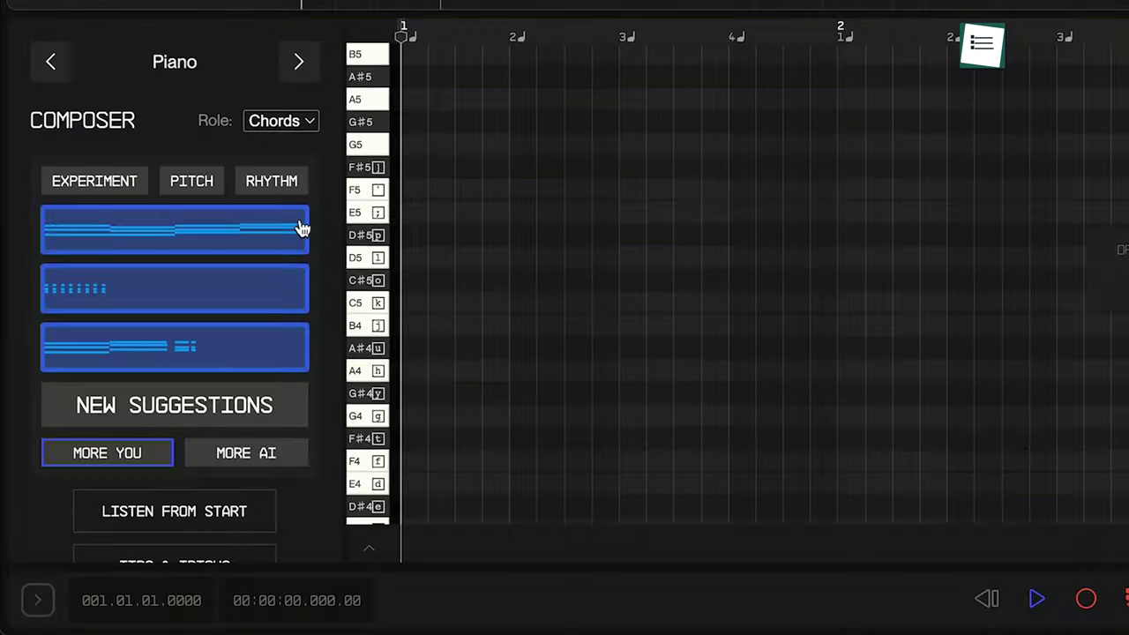
pyautogui.moveTo(277, 231)
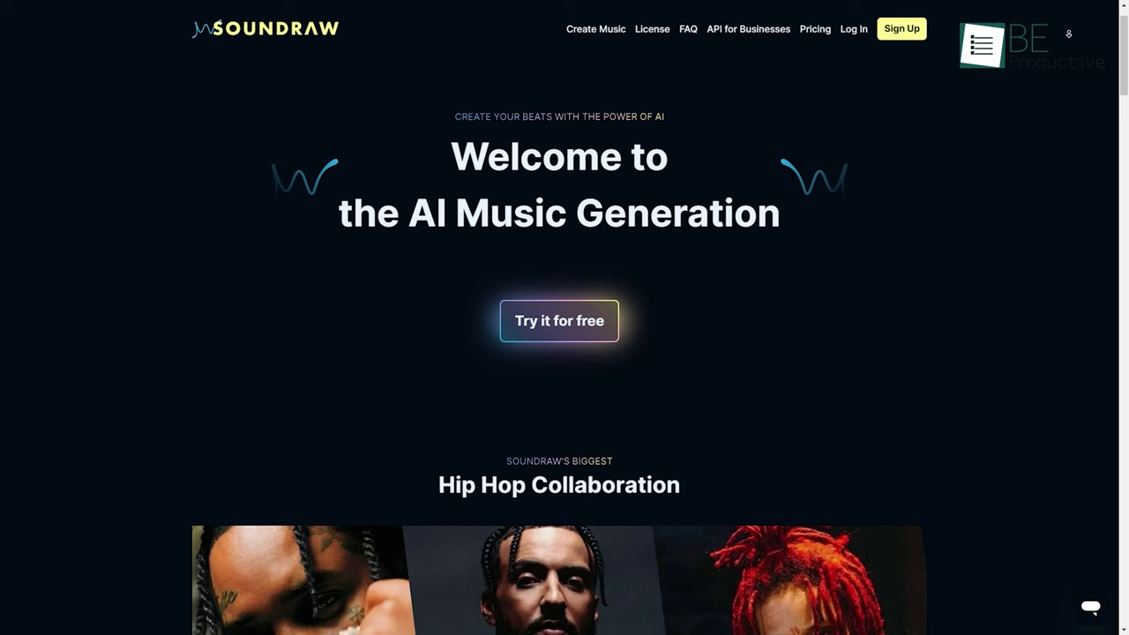
pyautogui.scroll(-1, 564, 353)
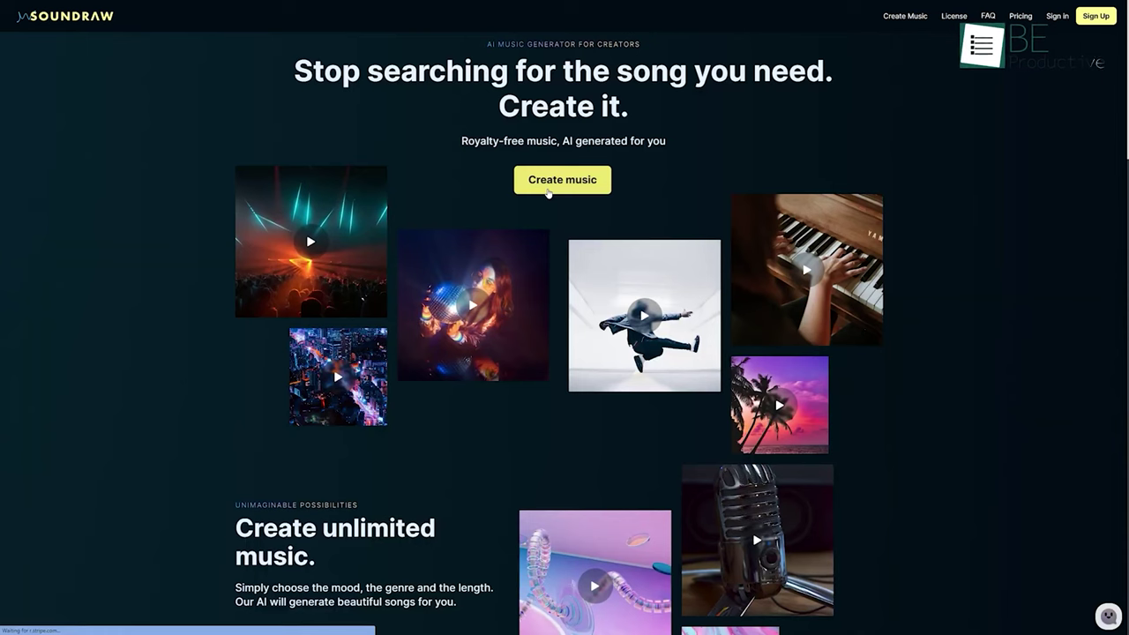
# Start Create music, keep the 3:00 length, and generate Angry-mood tracks
pyautogui.click(547, 193)
pyautogui.scroll(-4, 1040, 152)
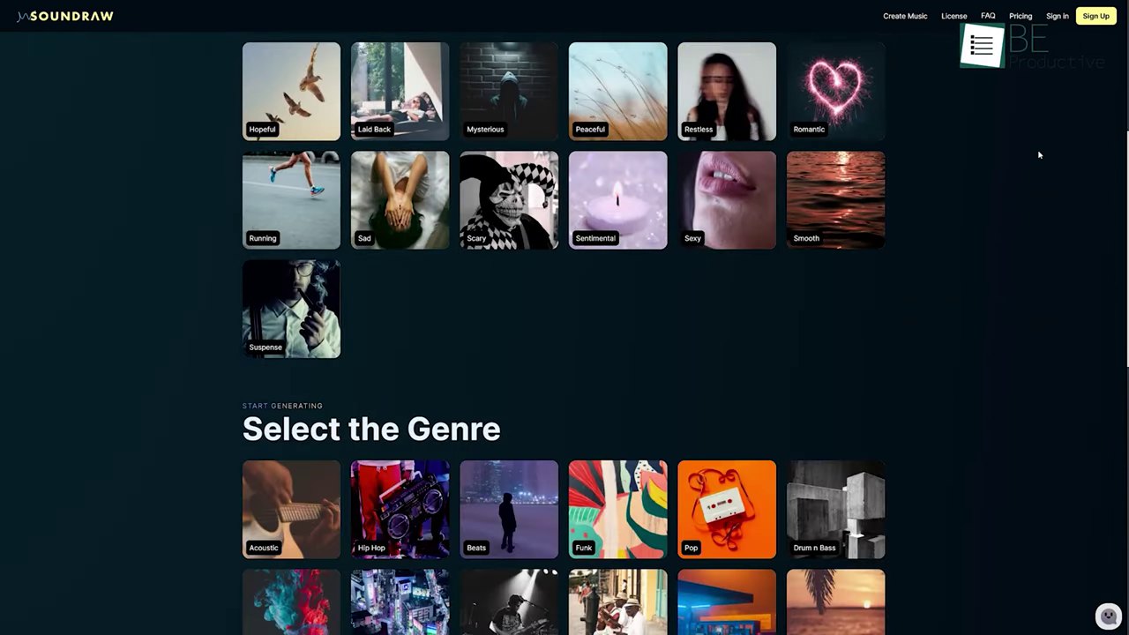
pyautogui.scroll(-8, 1040, 154)
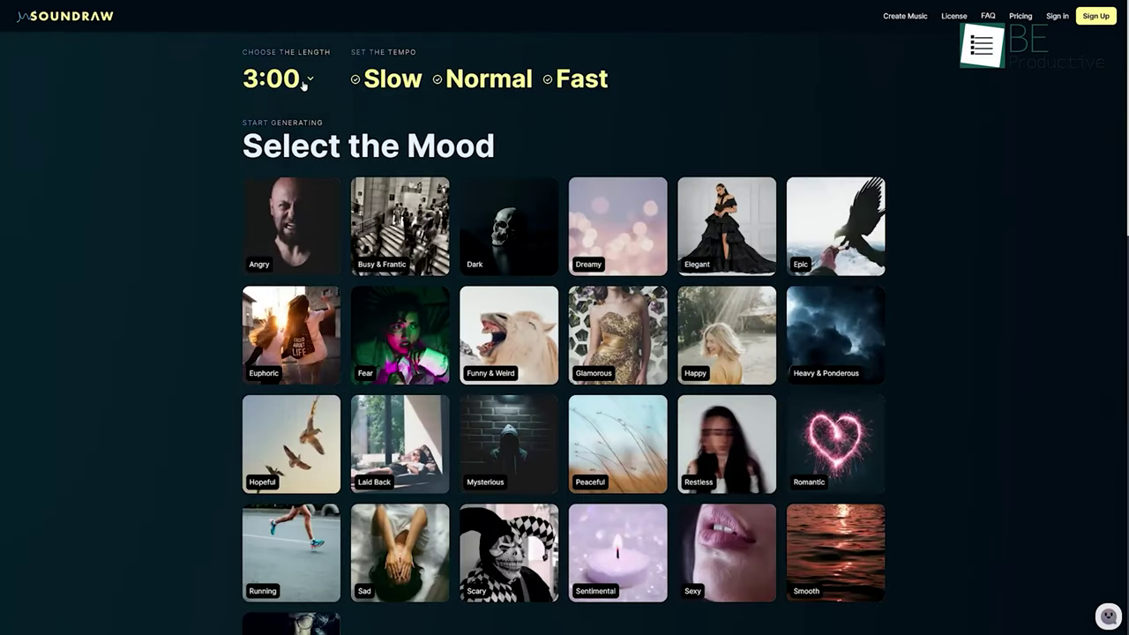
pyautogui.click(304, 83)
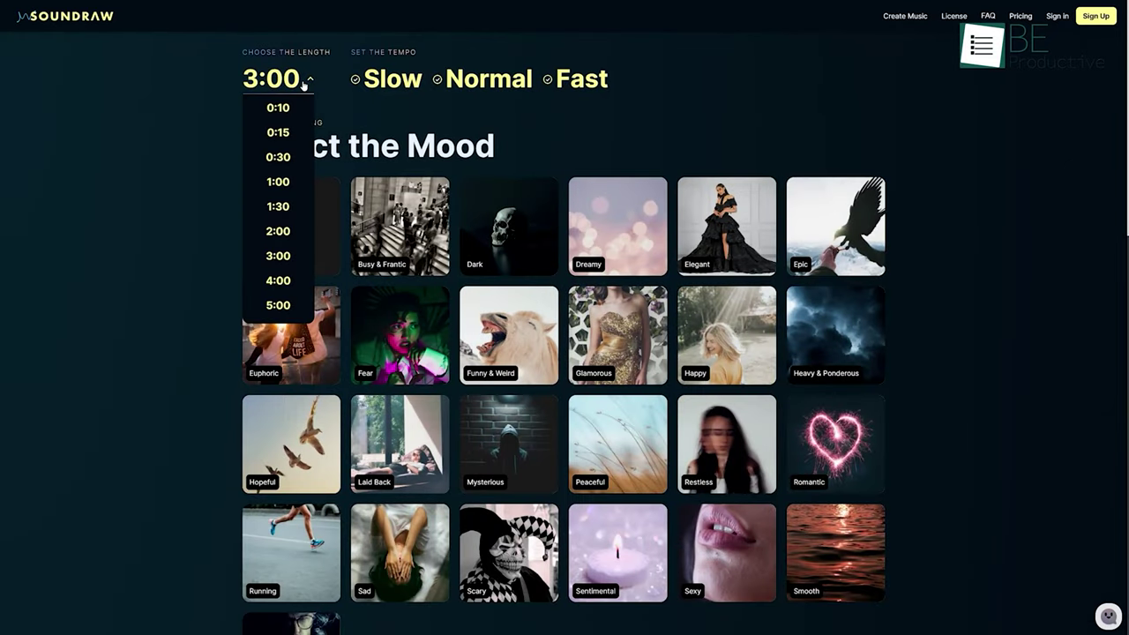
pyautogui.click(304, 83)
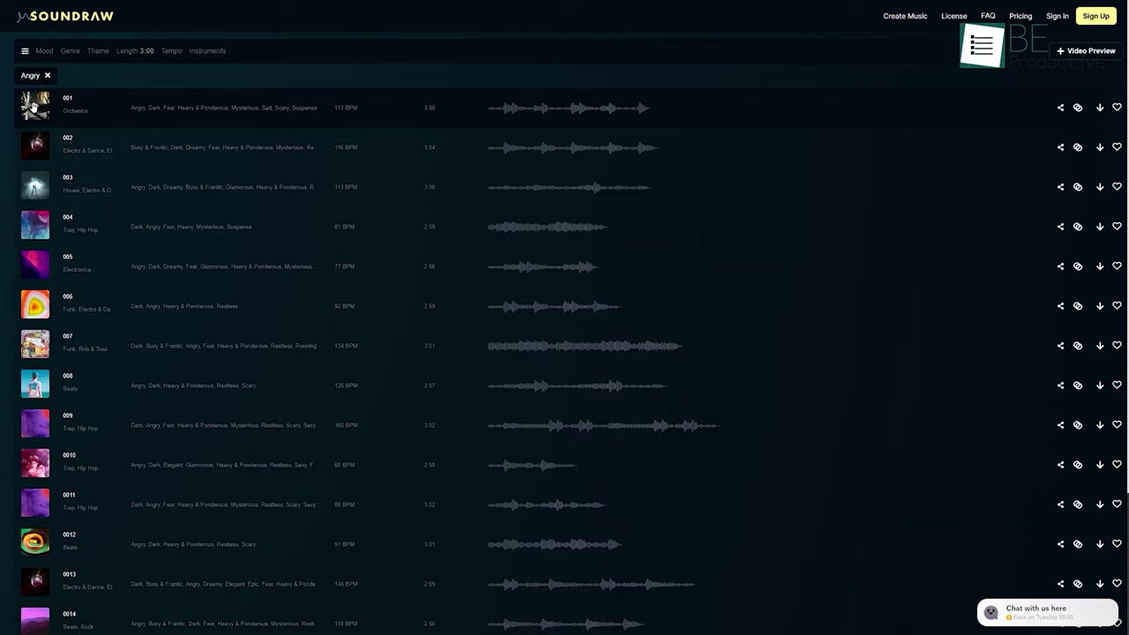
pyautogui.click(33, 106)
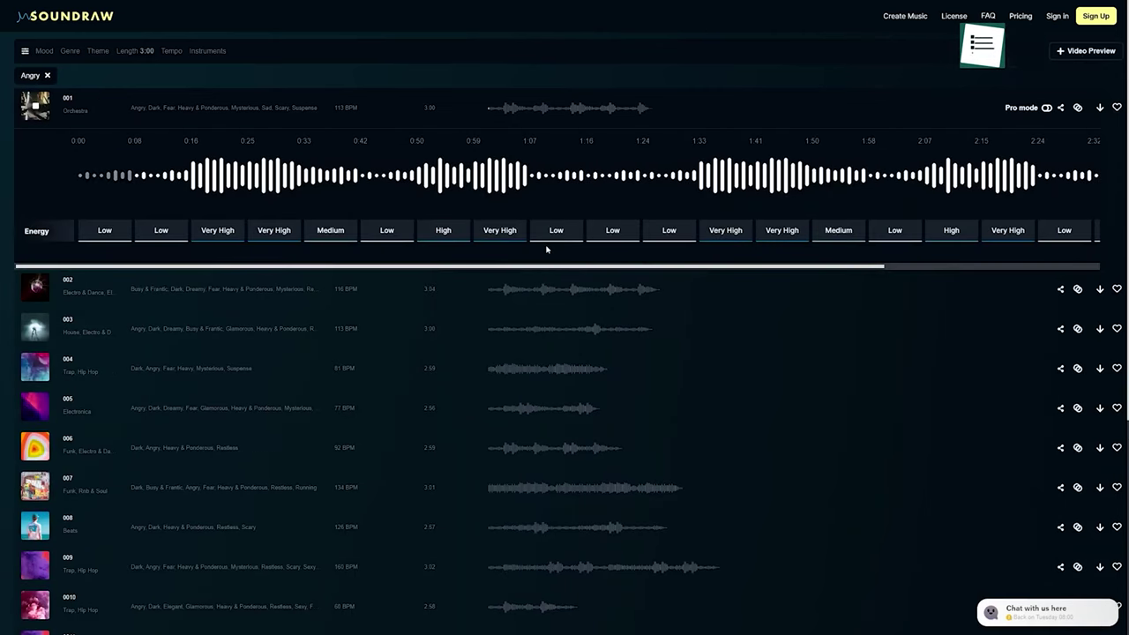
# Preview Angry tracks 002 and 003, then check the Instruments, Tempo and Length filters
pyautogui.click(35, 286)
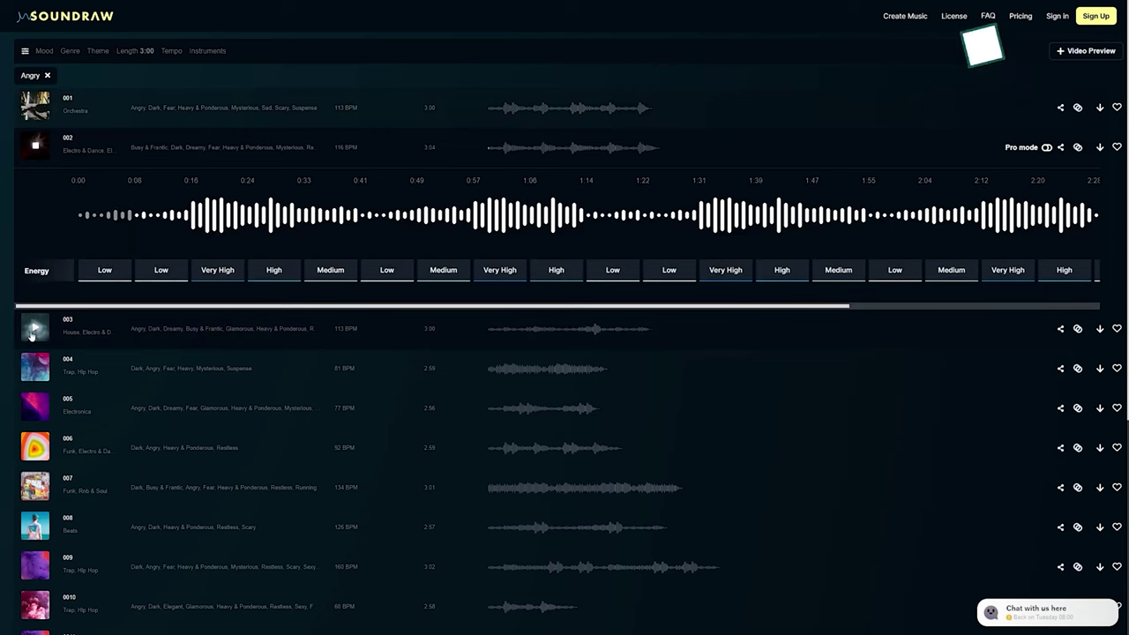
pyautogui.click(32, 333)
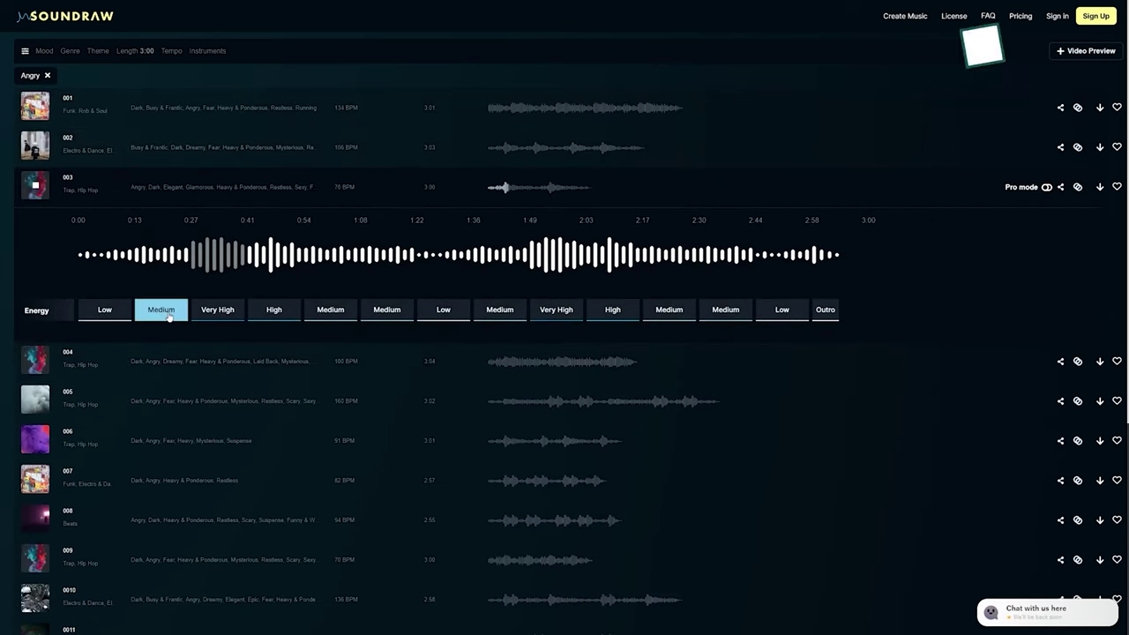
pyautogui.click(217, 51)
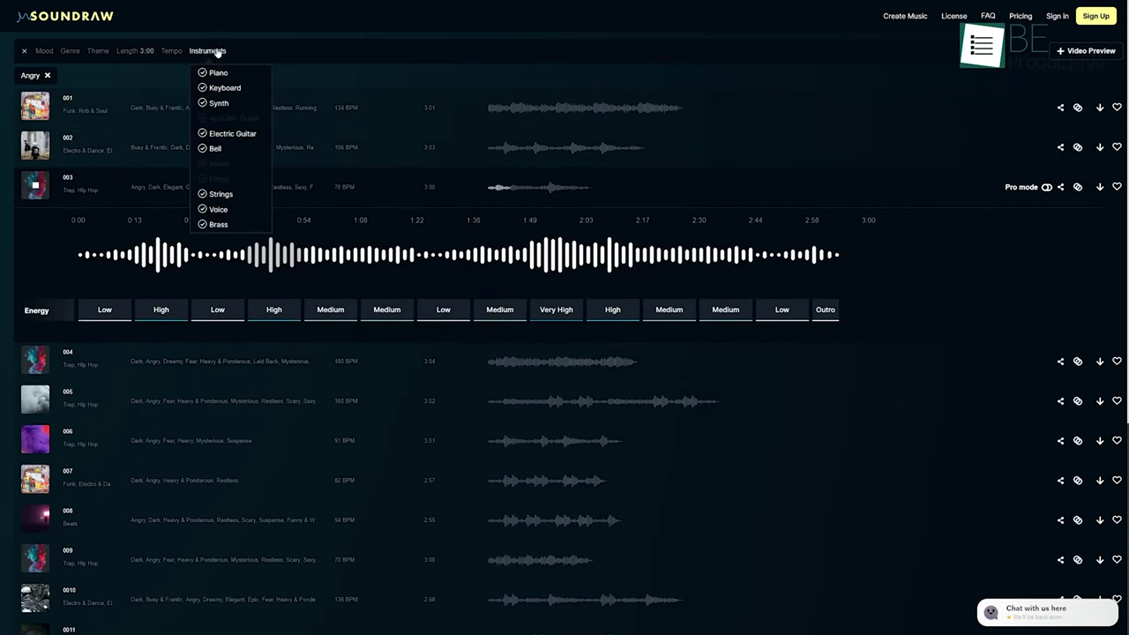
pyautogui.click(180, 52)
pyautogui.click(144, 53)
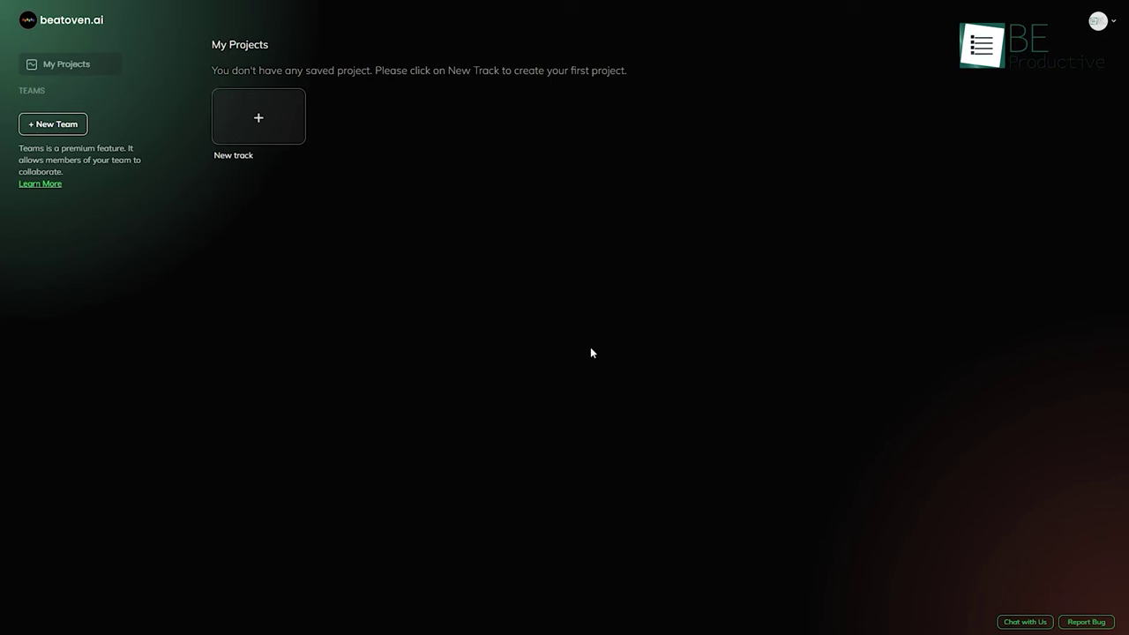
# Start a new Beatoven.ai track titled 'High pop' with a fast tempo
pyautogui.click(265, 126)
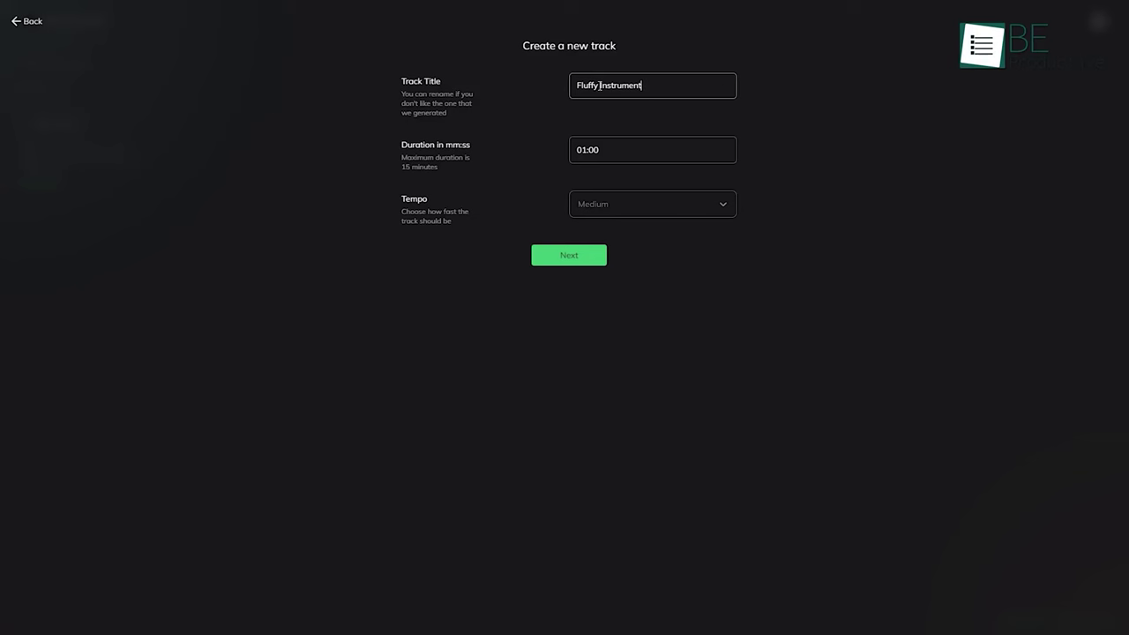
pyautogui.write('High pop')
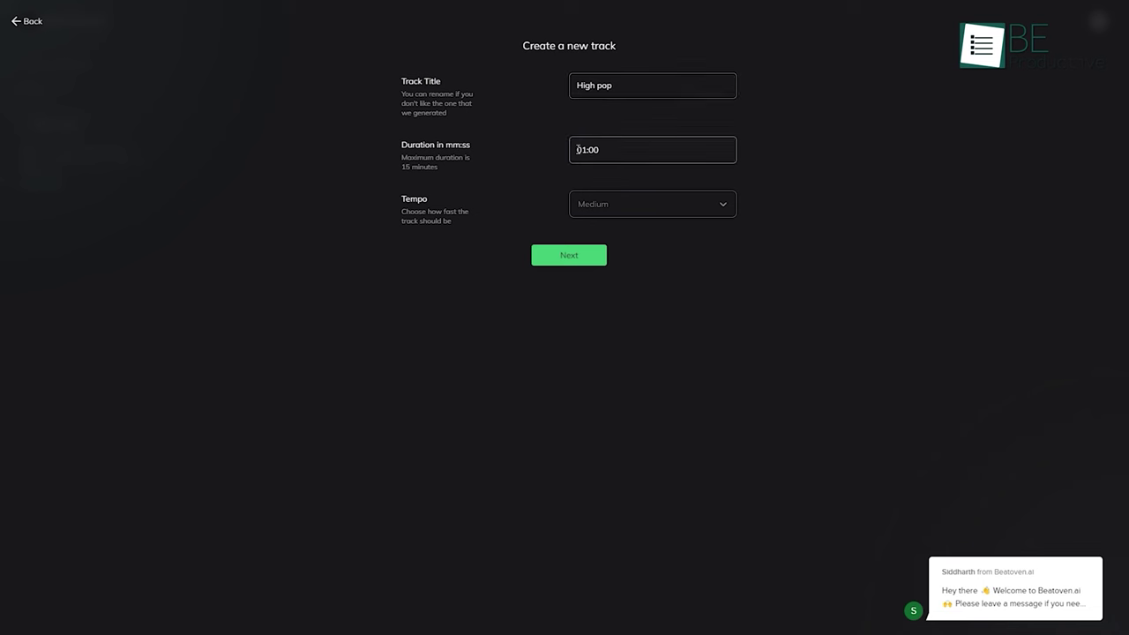
pyautogui.click(612, 208)
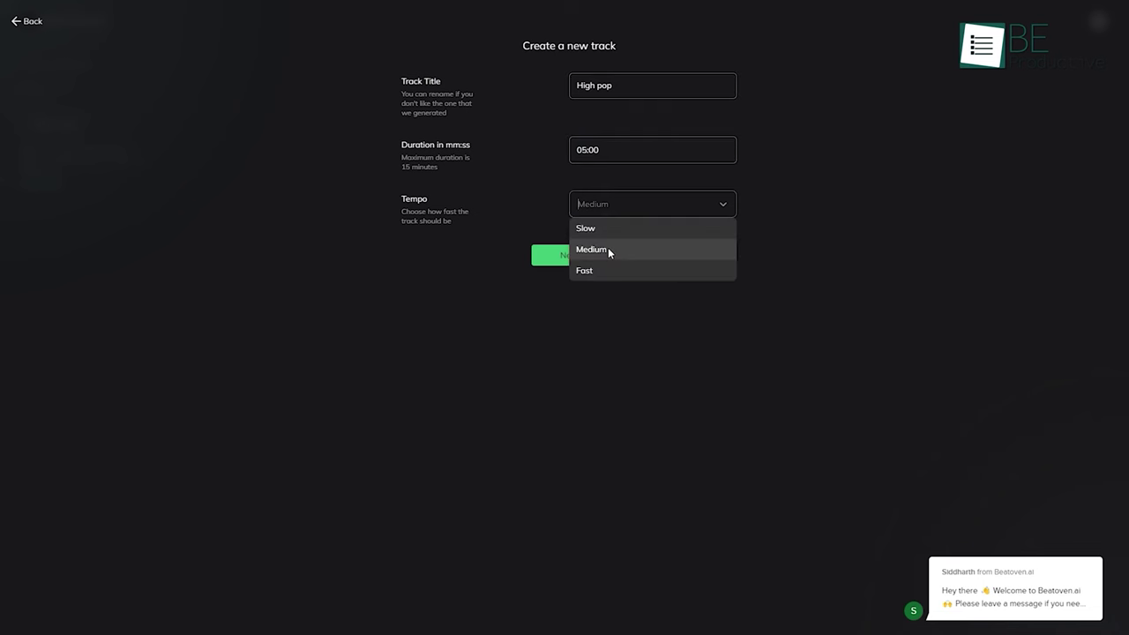
pyautogui.click(608, 248)
pyautogui.click(601, 256)
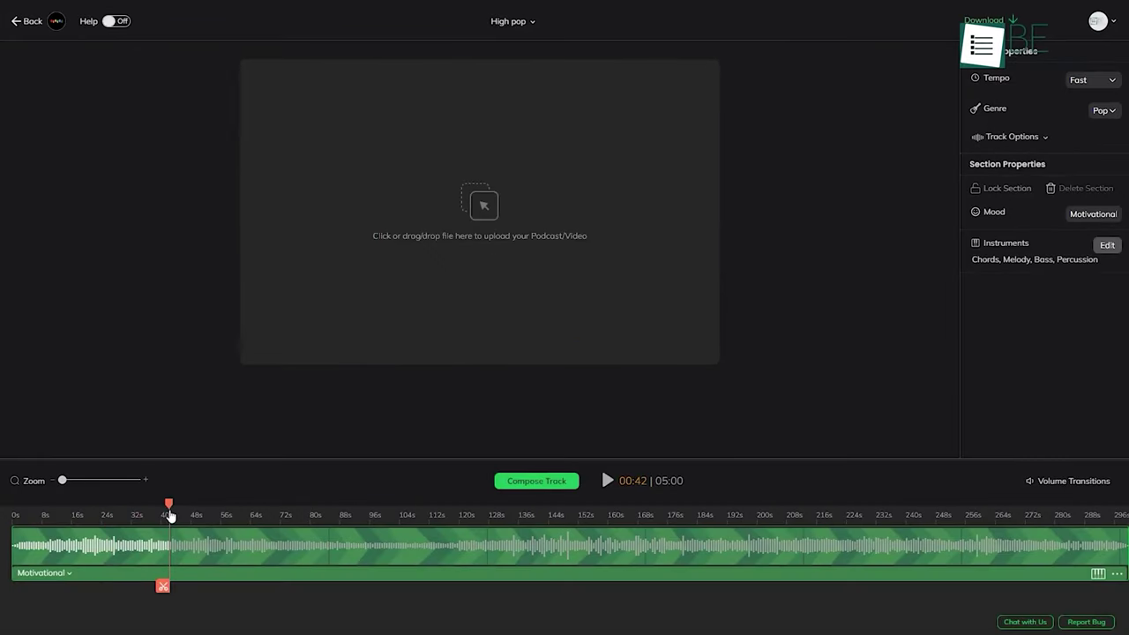
# Split the opening Motivational section at about 52s and remove Melody from its instruments
pyautogui.click(163, 586)
pyautogui.moveTo(166, 547); pyautogui.dragTo(218, 548)
pyautogui.click(1107, 246)
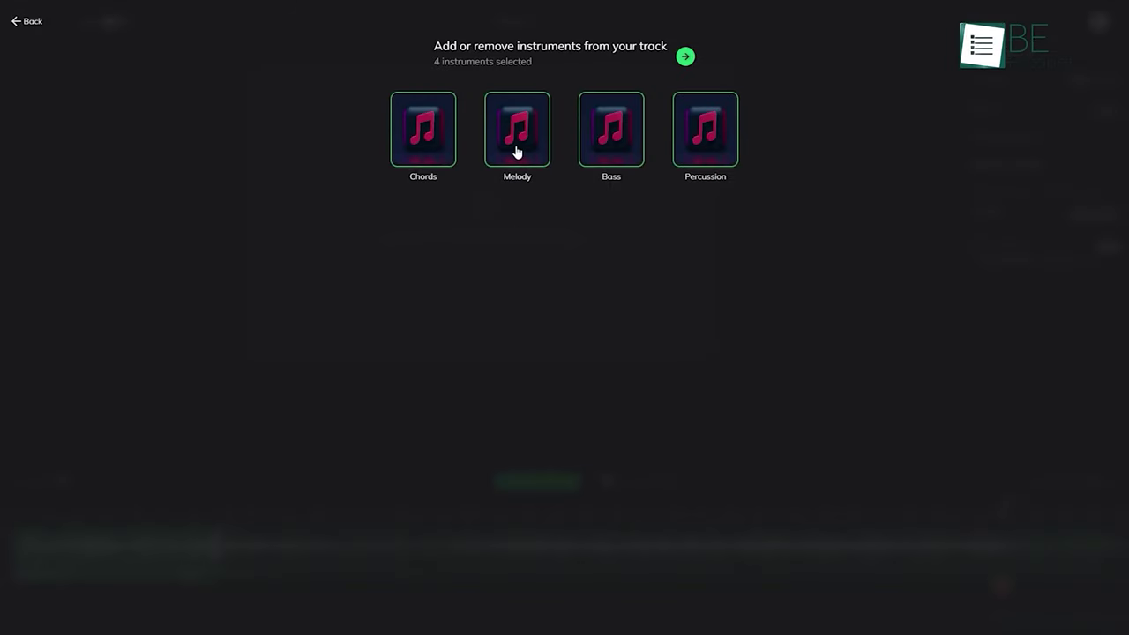
pyautogui.click(1068, 425)
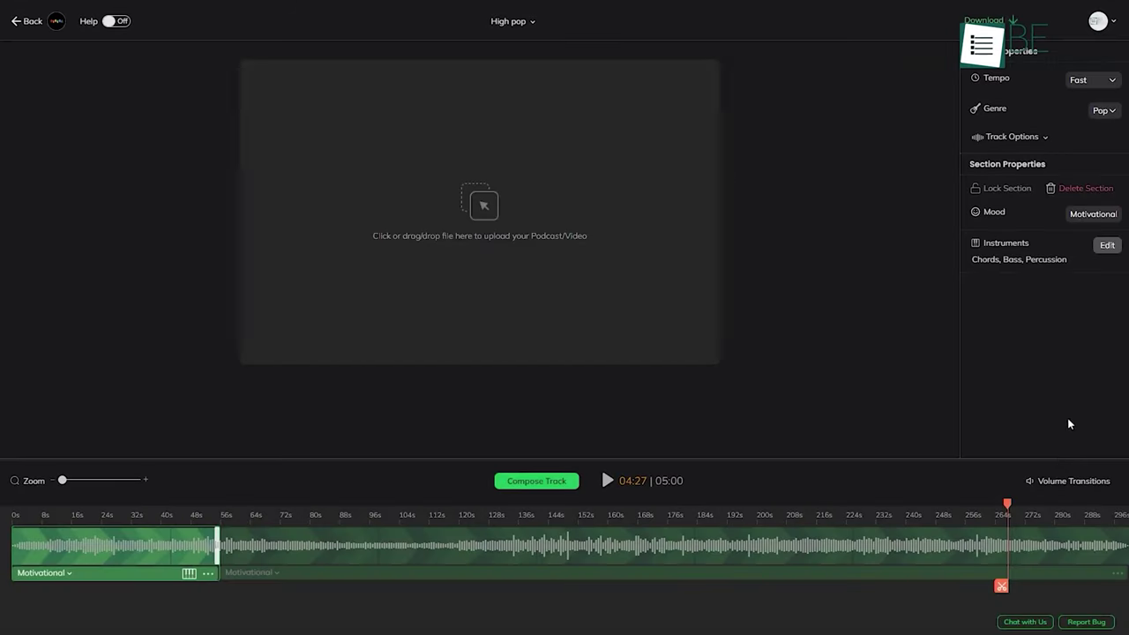
pyautogui.click(1064, 481)
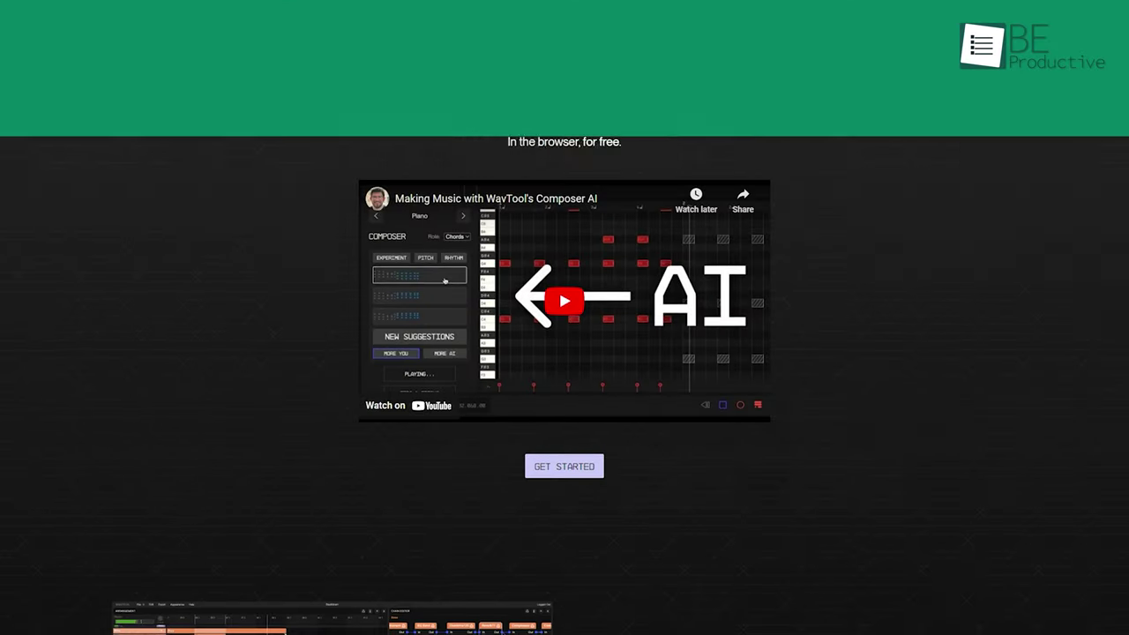
# Browse the WavTool landing page, get started in the editor, and show the track presets
pyautogui.scroll(-2, 1087, 65)
pyautogui.scroll(-2, 1087, 65)
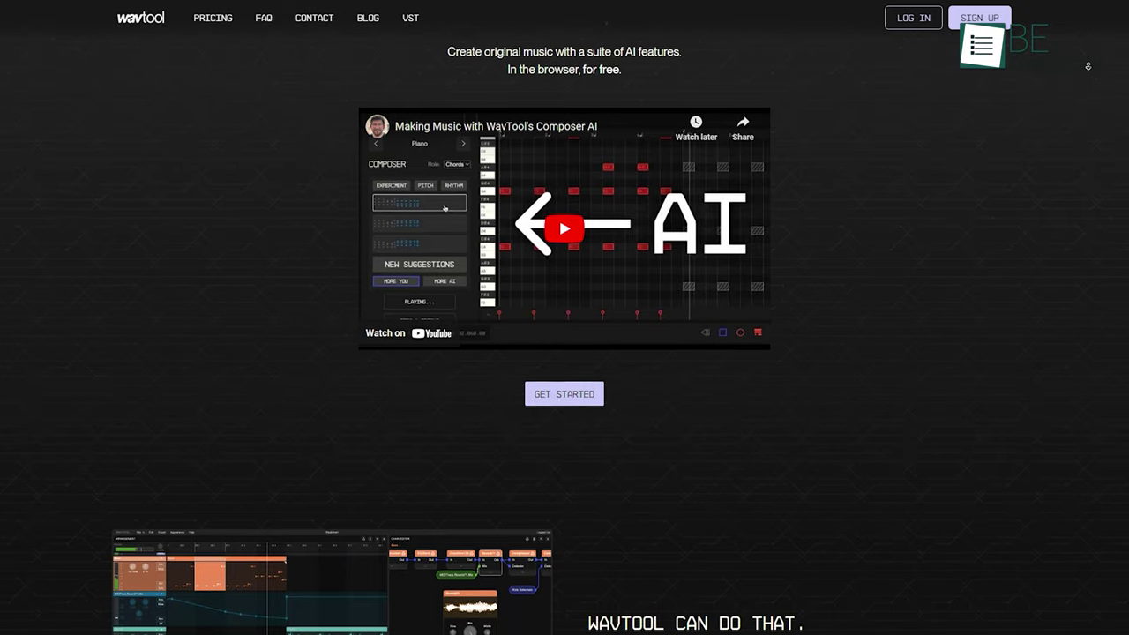
pyautogui.scroll(-1, 1088, 65)
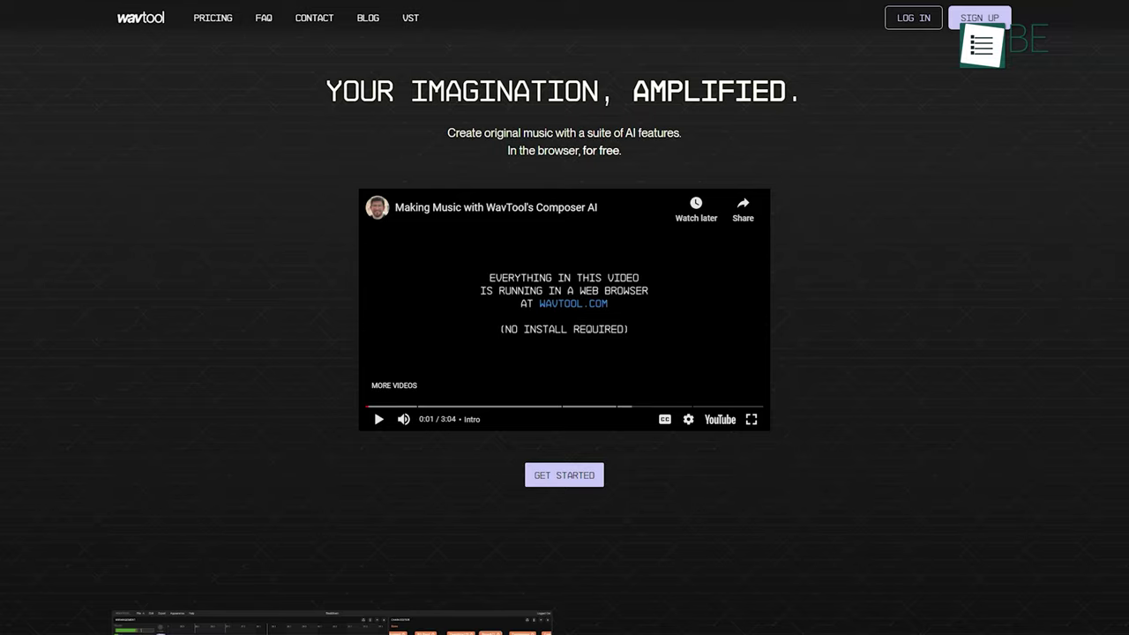
pyautogui.click(979, 17)
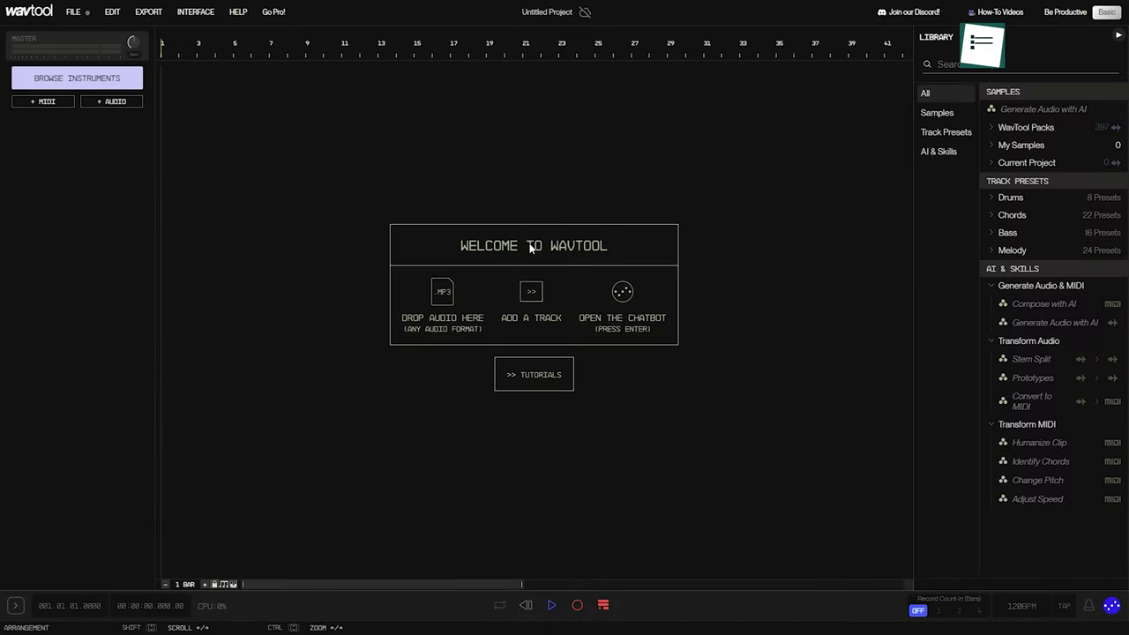
pyautogui.click(113, 79)
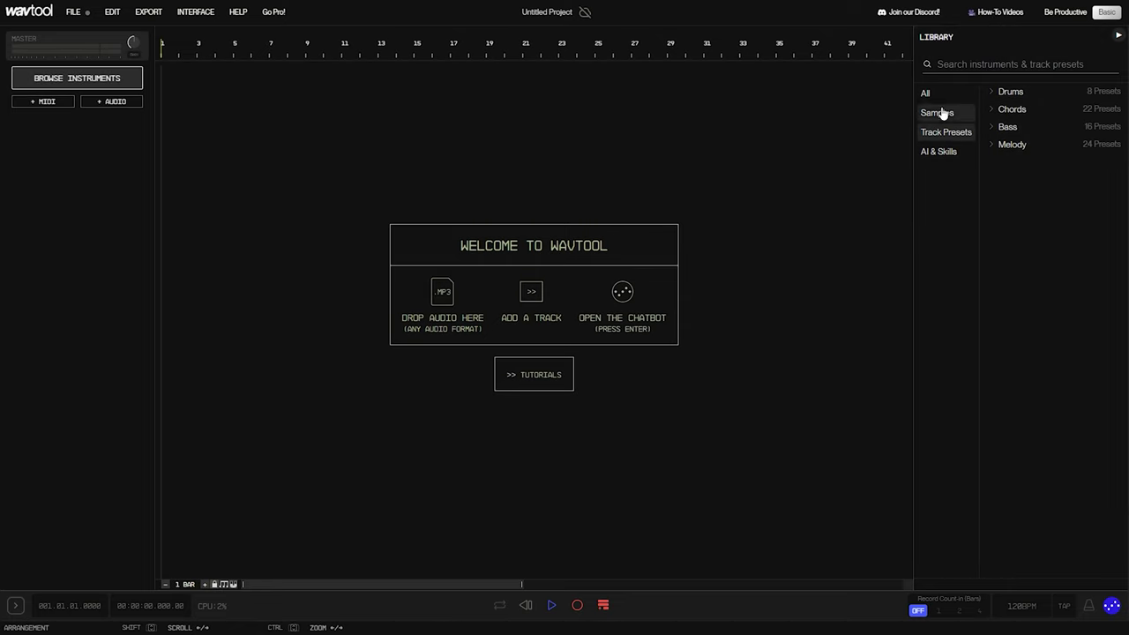
# Add a Piano track from the Melody track presets
pyautogui.click(1012, 146)
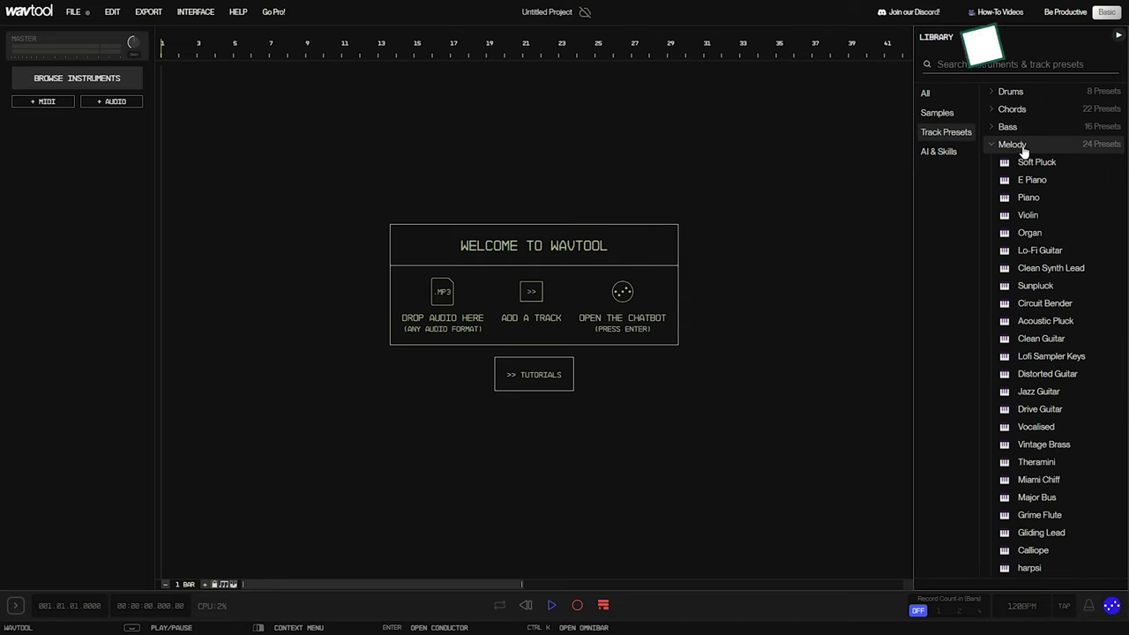
pyautogui.doubleClick(1008, 214)
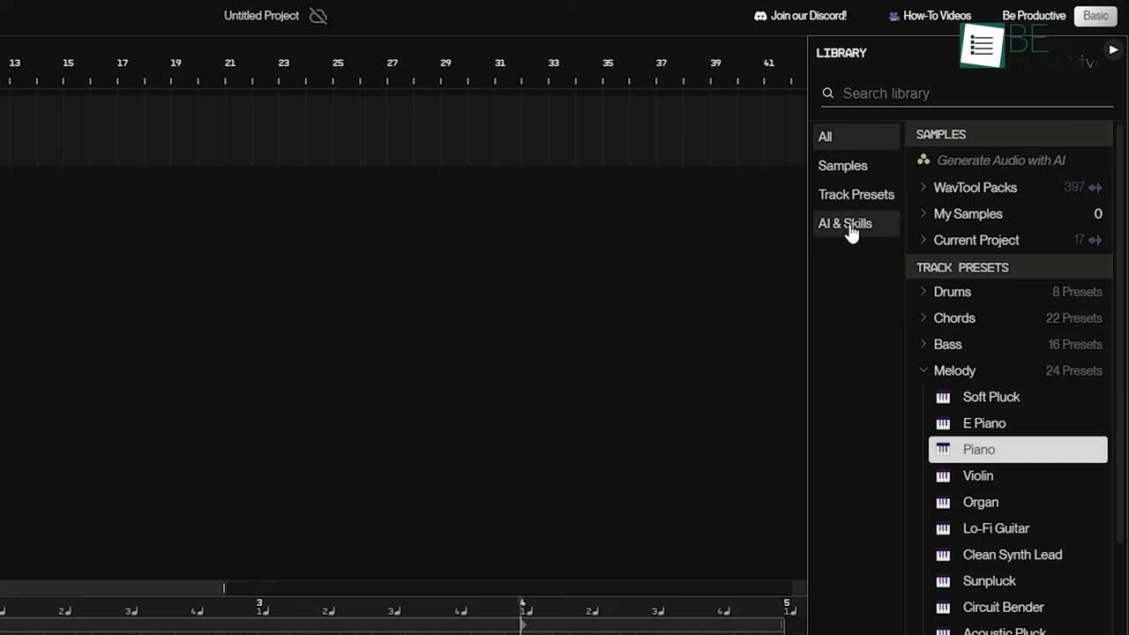
pyautogui.click(855, 194)
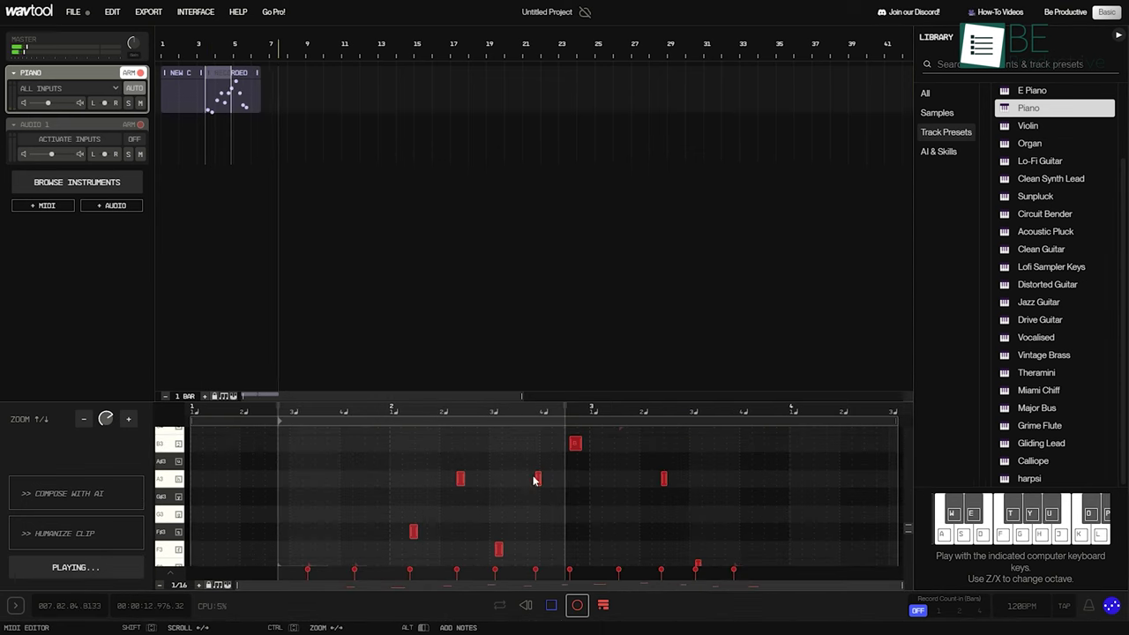
# Lengthen the two A3 notes in the Piano clip's MIDI editor
pyautogui.moveTo(546, 478); pyautogui.dragTo(577, 478)
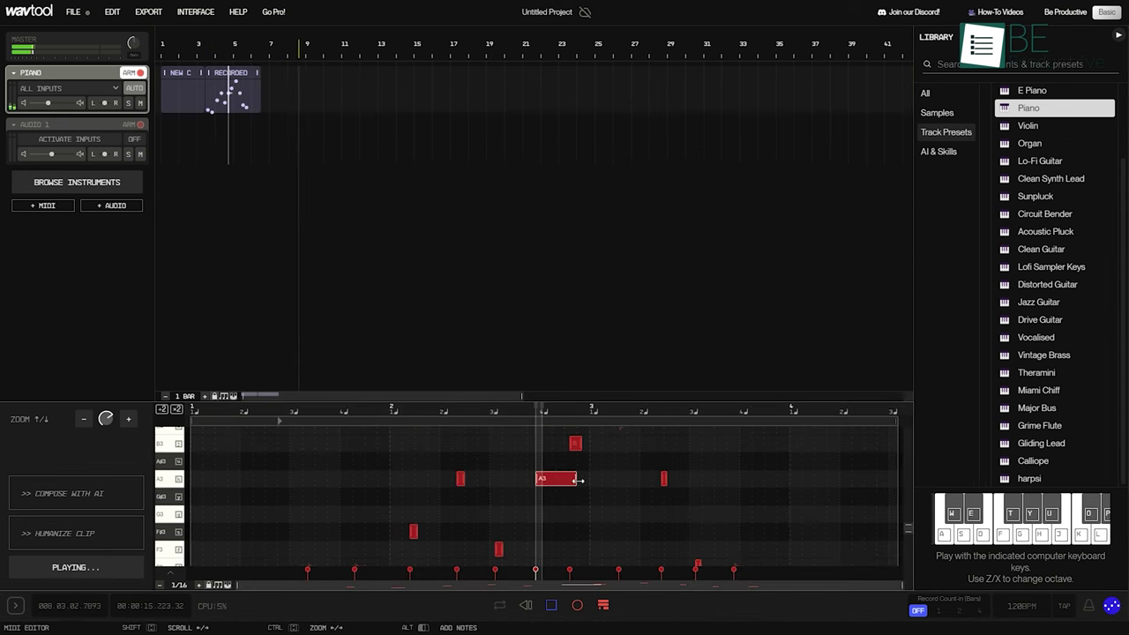
pyautogui.click(459, 480)
pyautogui.moveTo(463, 478); pyautogui.dragTo(483, 478)
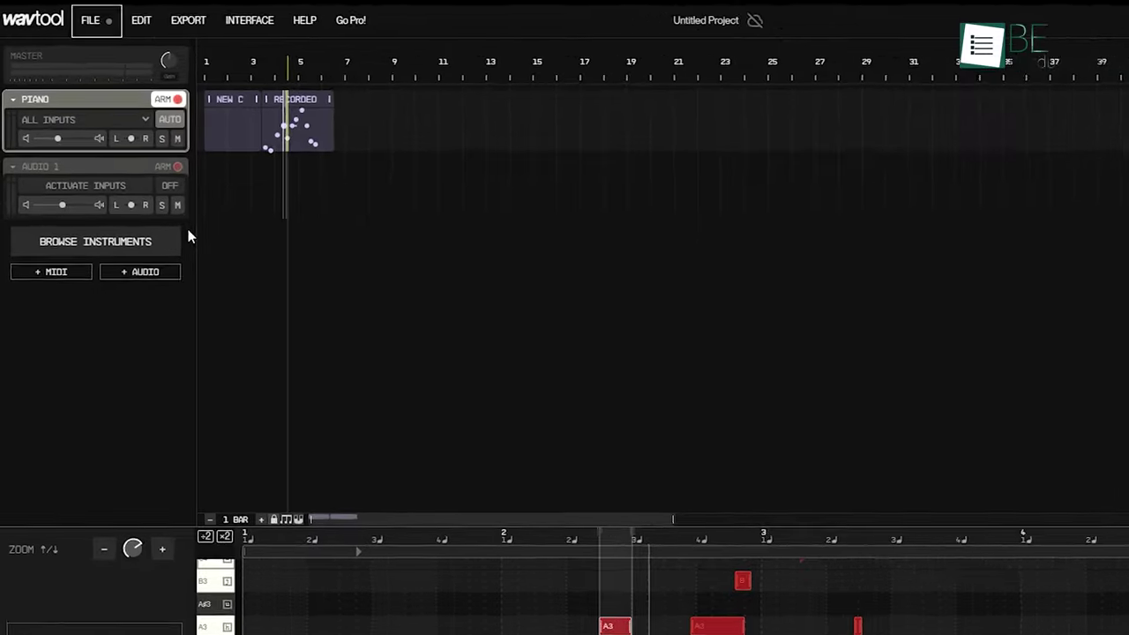
pyautogui.click(105, 23)
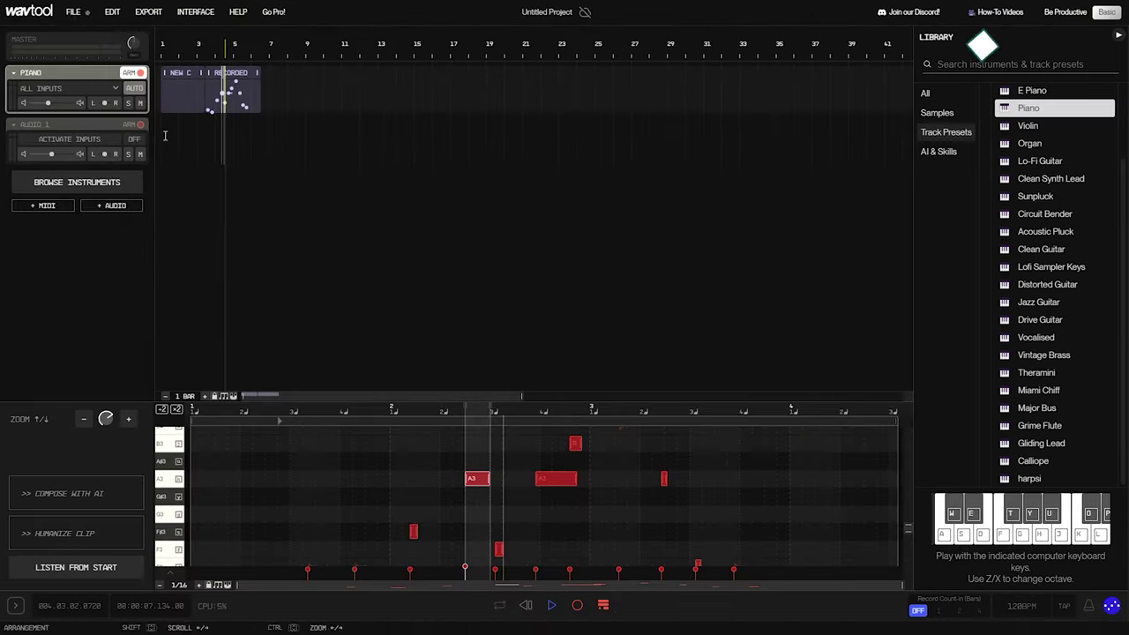
# Import the audio file from Music > Untitled Project as a new clip
pyautogui.click(105, 25)
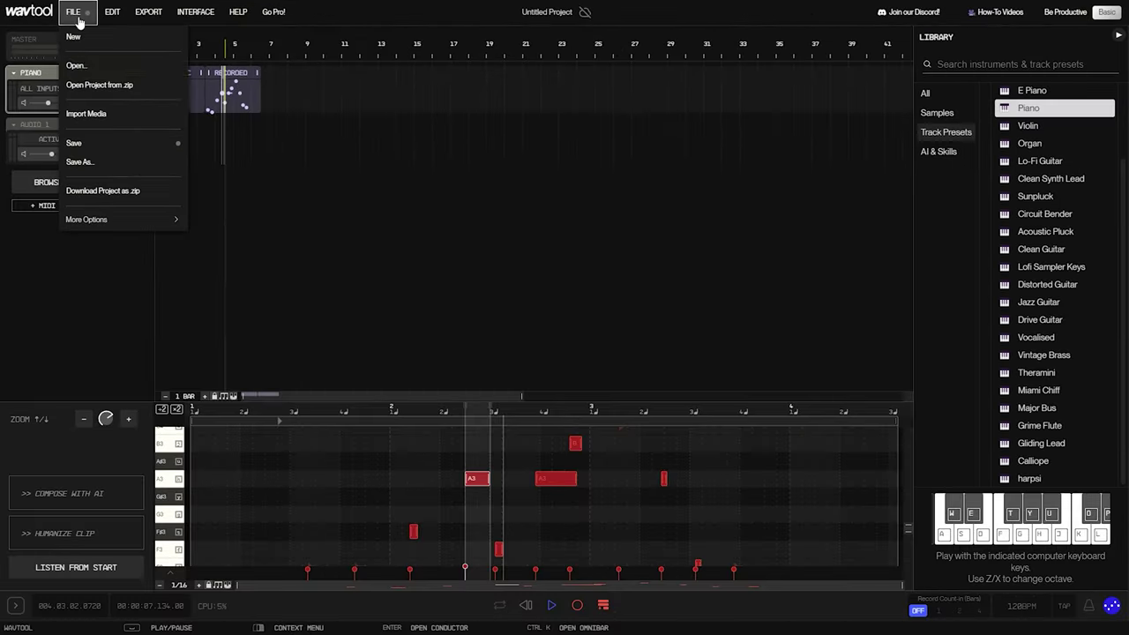
pyautogui.click(118, 163)
pyautogui.scroll(-1, 46, 229)
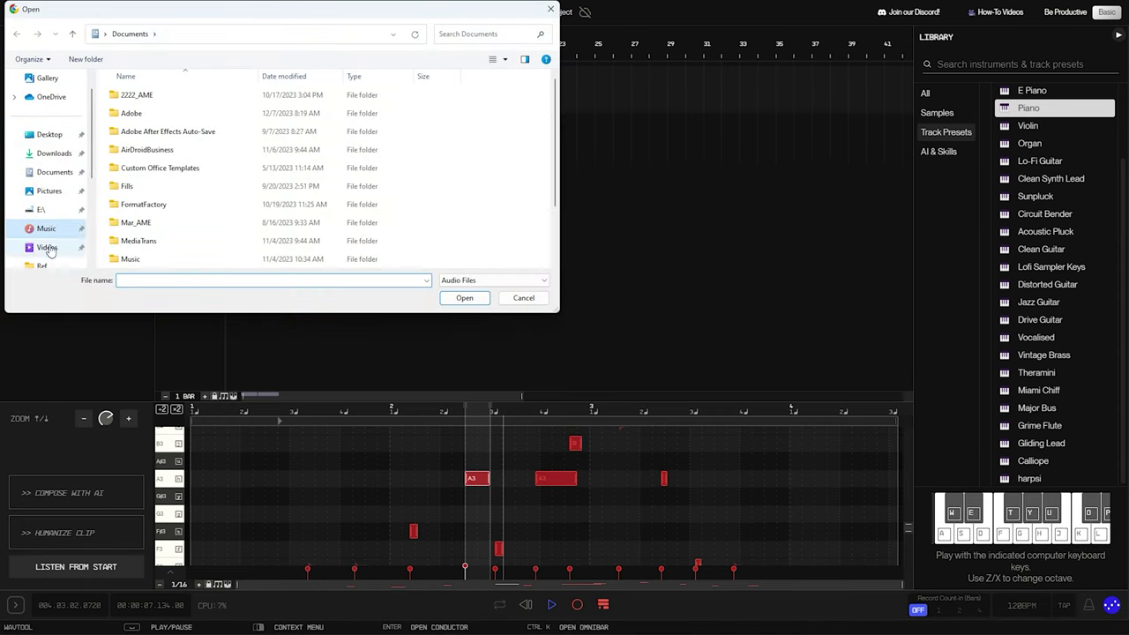
pyautogui.click(46, 220)
pyautogui.doubleClick(146, 150)
pyautogui.doubleClick(145, 107)
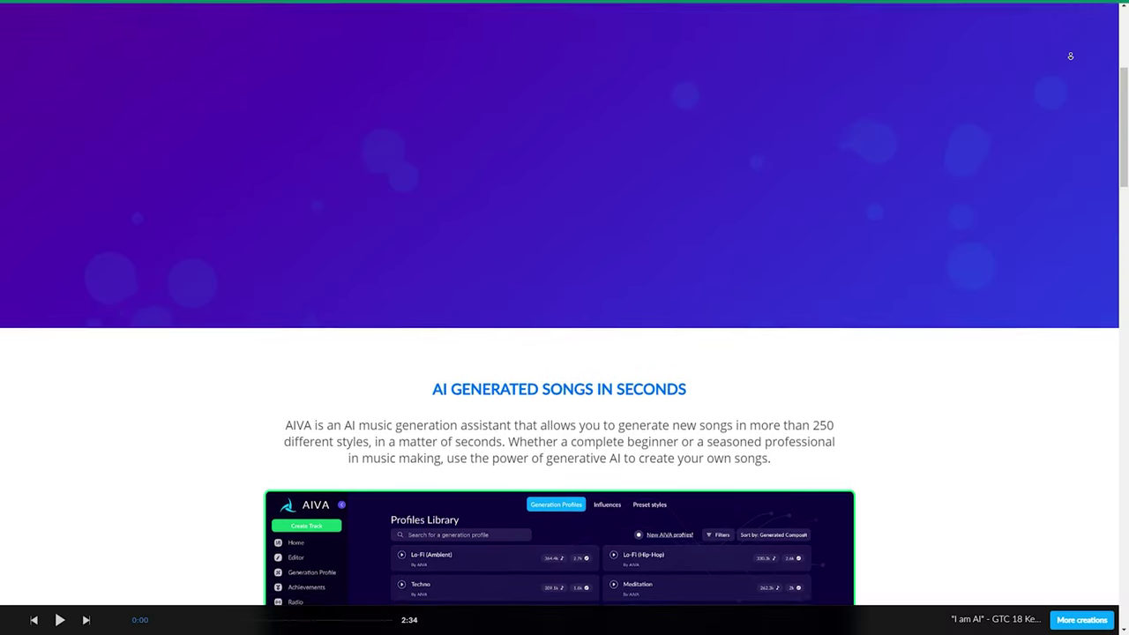
# Stretch AIVA's piano roll horizontally to show only the Intro and A sections
pyautogui.scroll(2, 1070, 56)
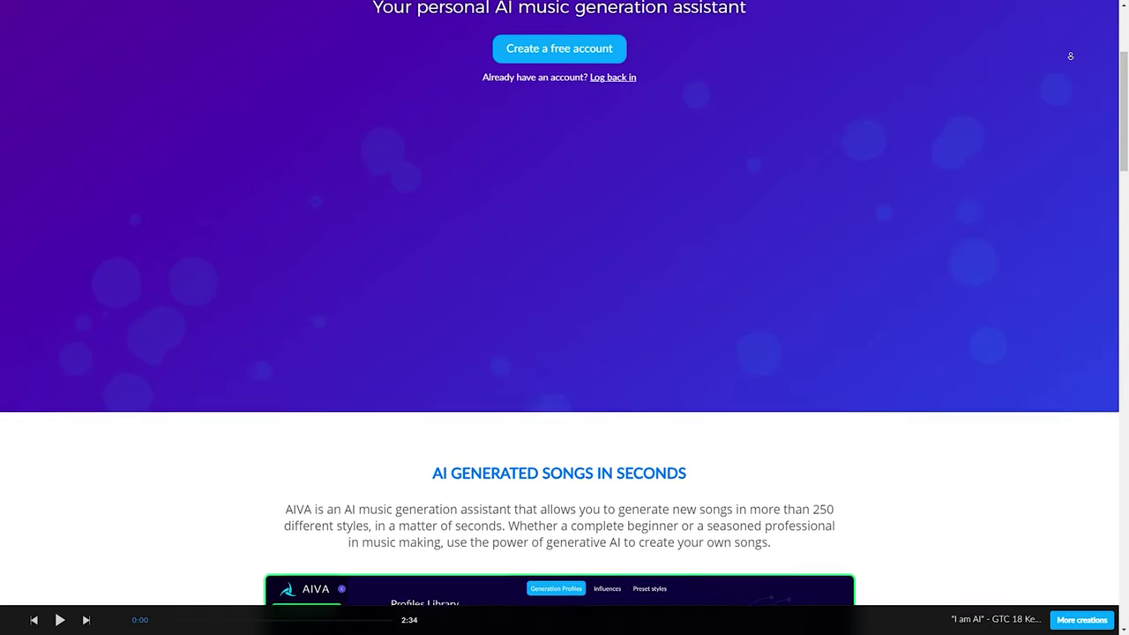
pyautogui.scroll(2, 1070, 56)
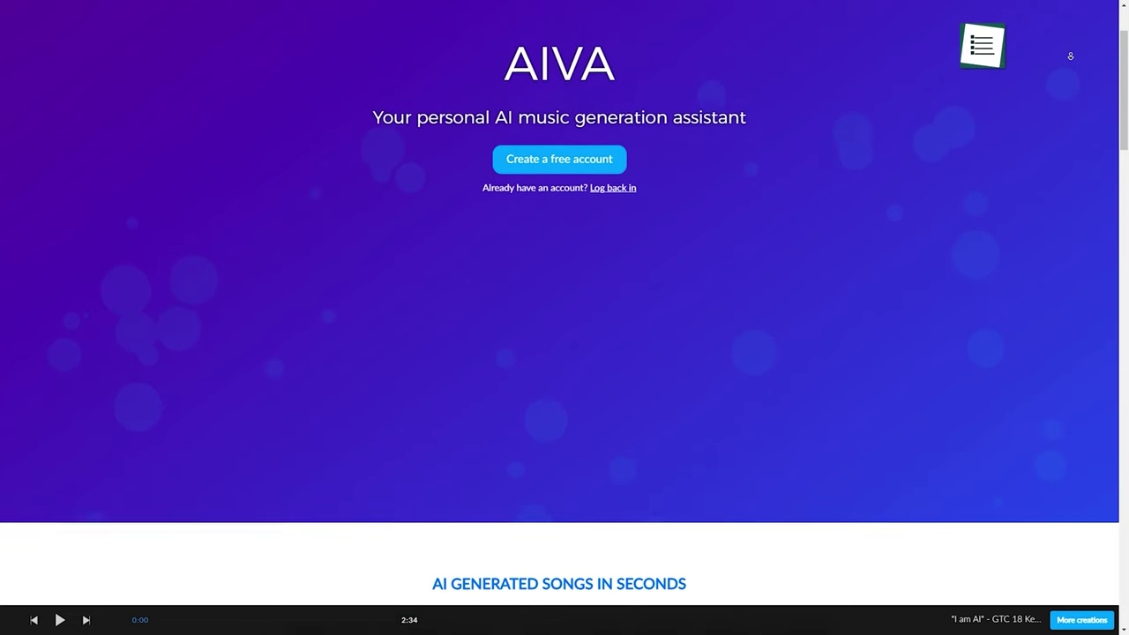
pyautogui.scroll(2, 1070, 56)
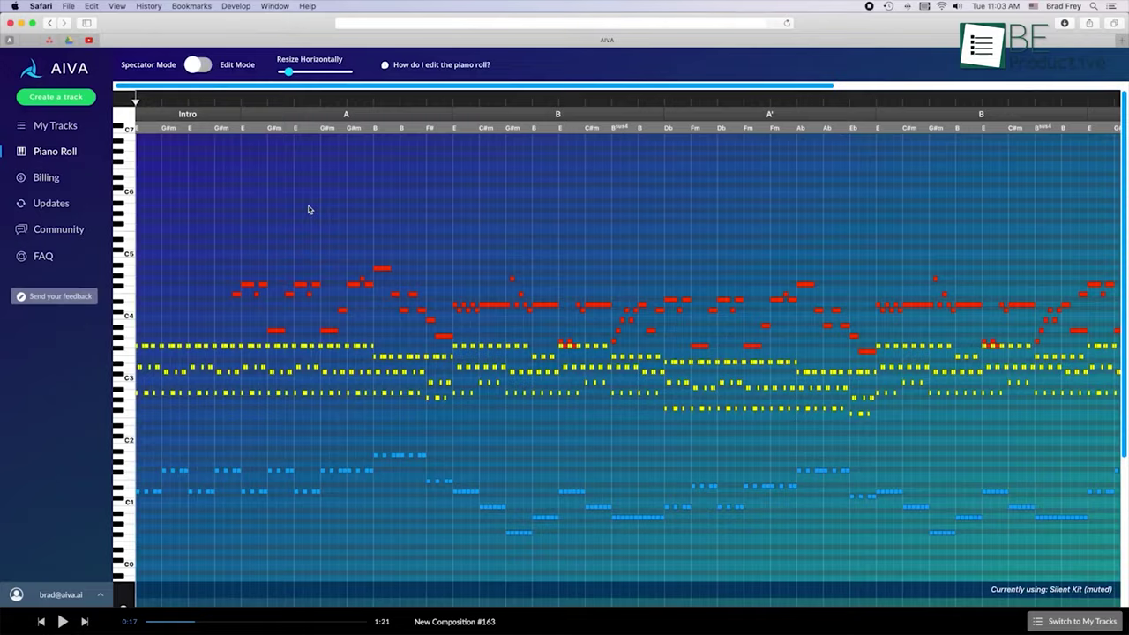
pyautogui.hscroll(5, 308, 209)
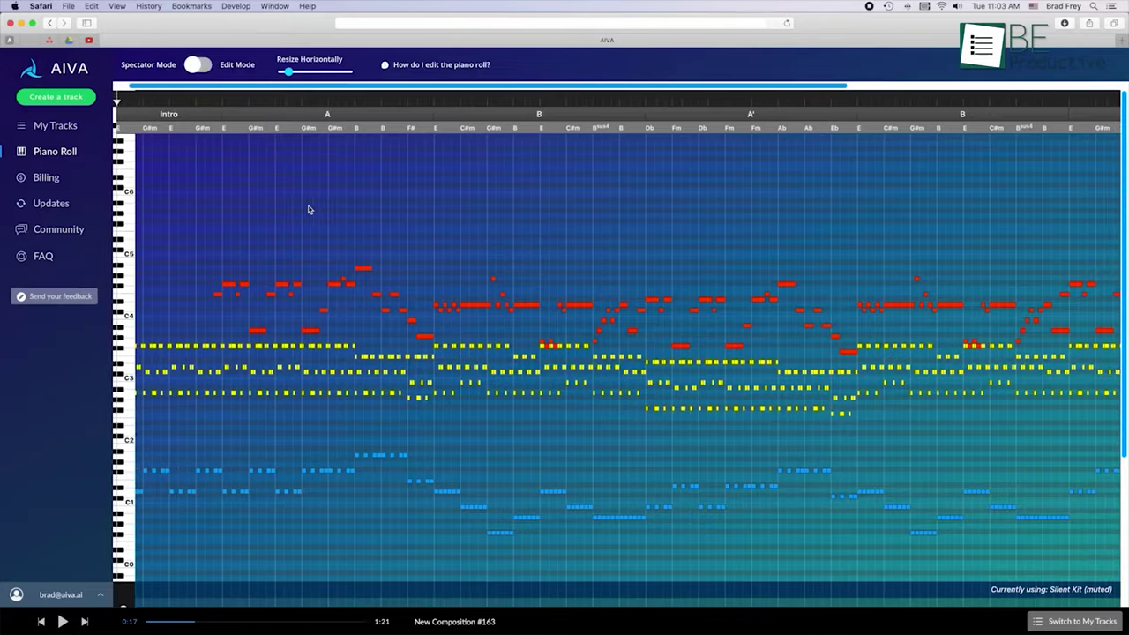
pyautogui.hscroll(-5, 309, 209)
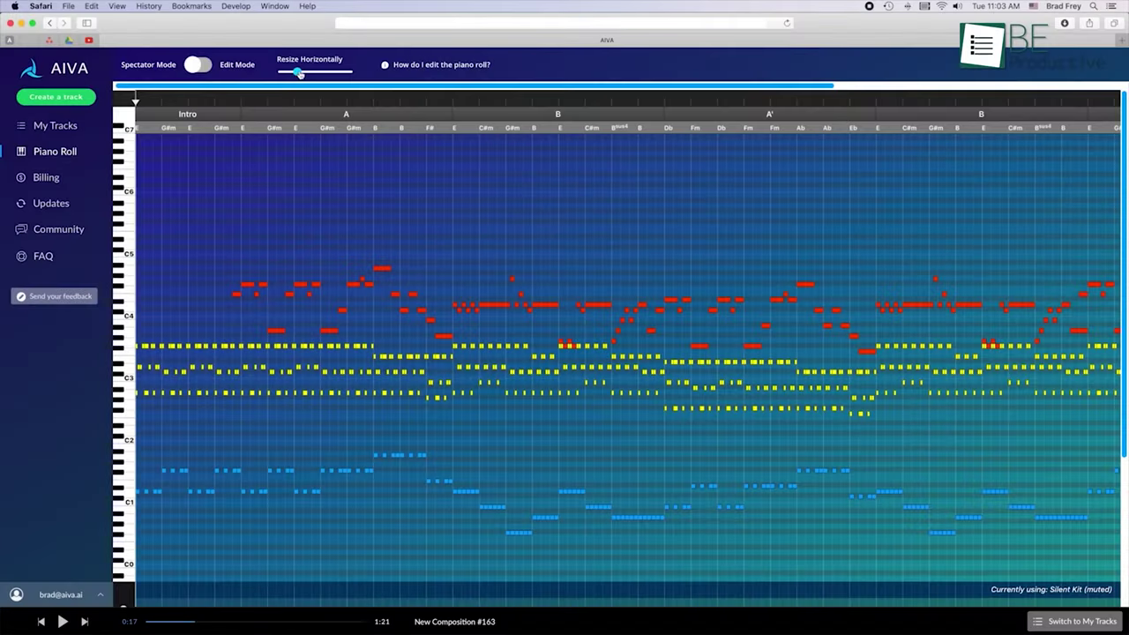
pyautogui.moveTo(300, 74); pyautogui.dragTo(302, 73)
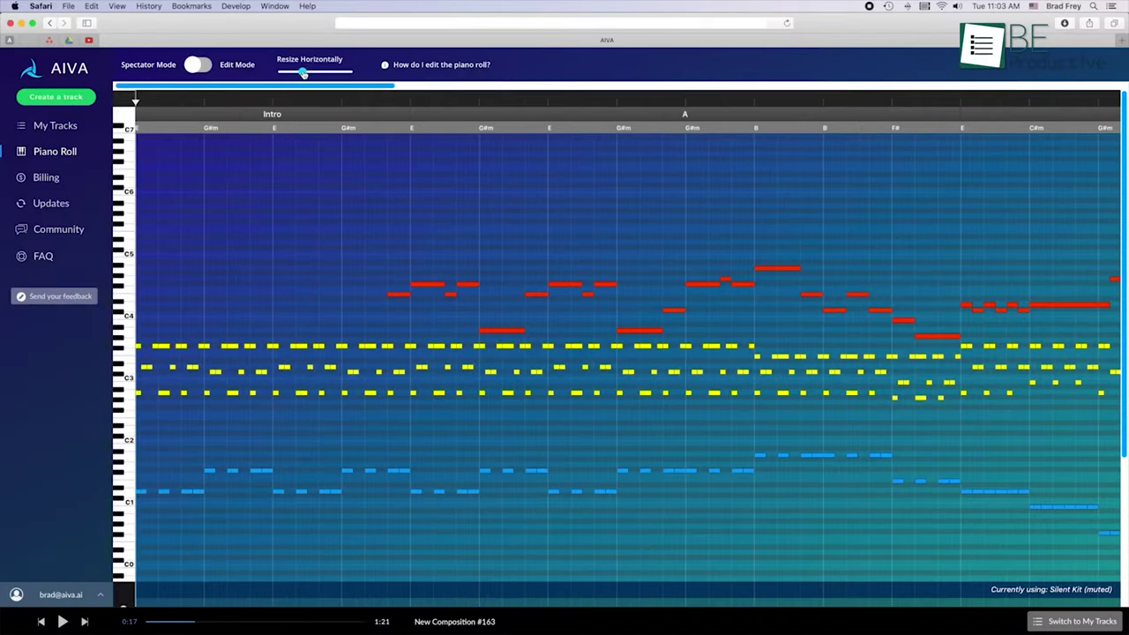
# Switch to Edit Mode and show the Melody track's Violins 1 instrument choices
pyautogui.click(203, 68)
pyautogui.click(139, 163)
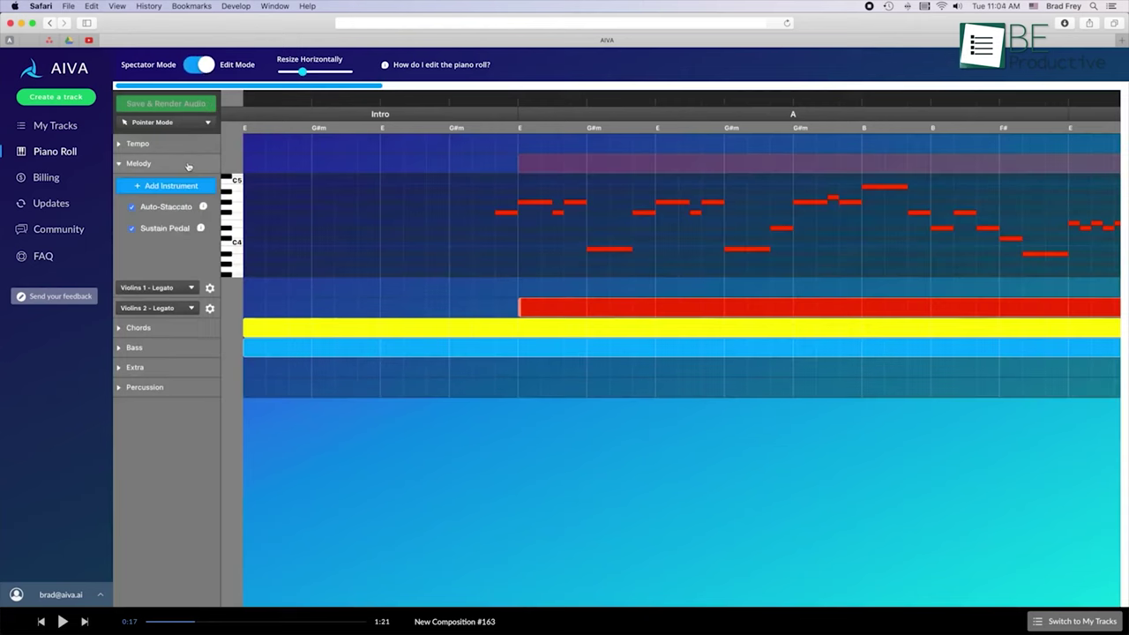
pyautogui.click(180, 291)
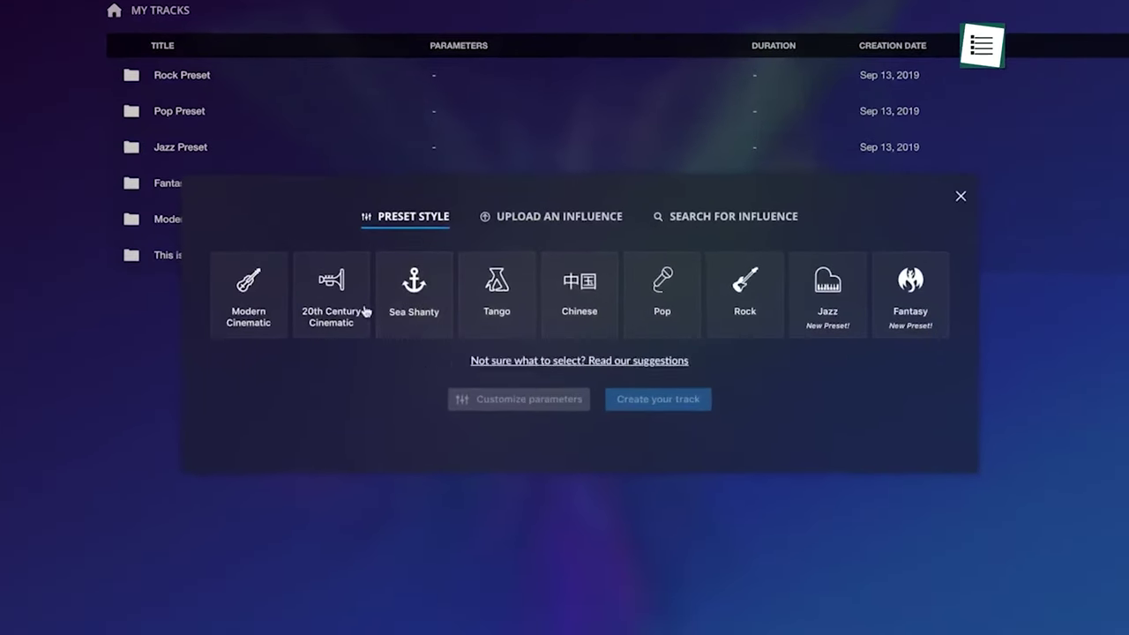
# Choose the Modern Cinematic preset and view the full piano roll in Spectator Mode
pyautogui.click(266, 312)
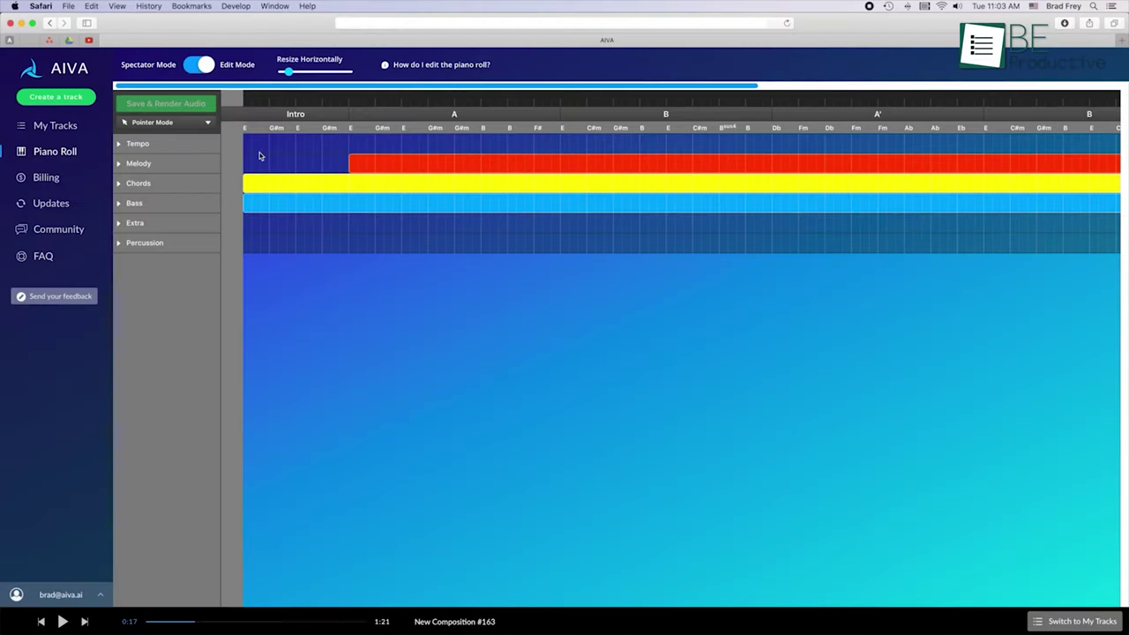
pyautogui.click(201, 65)
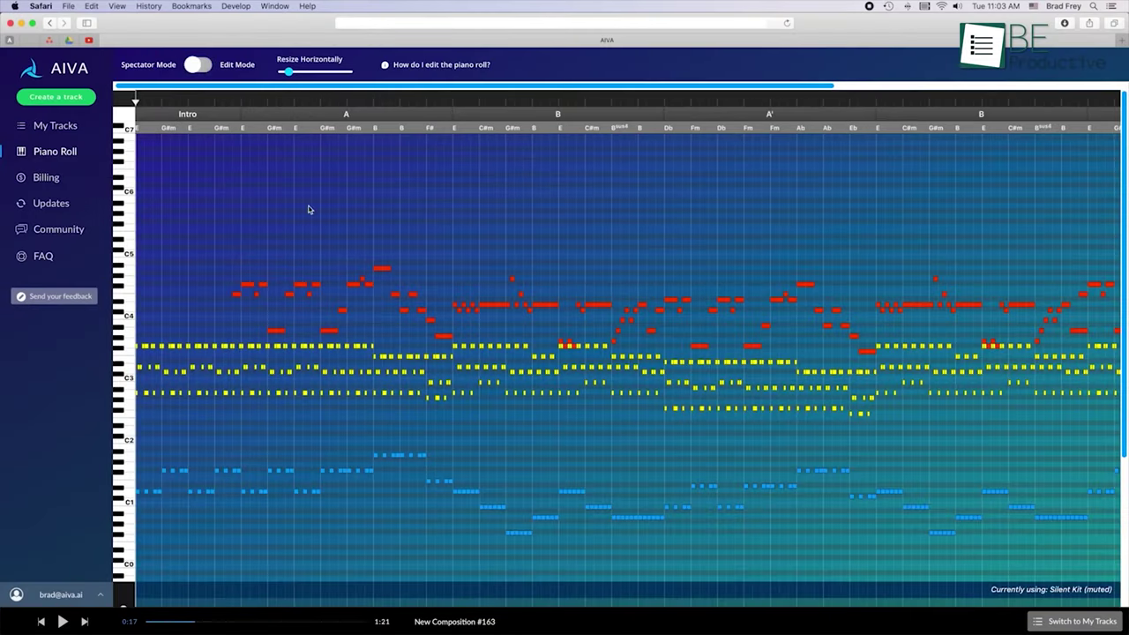
pyautogui.hscroll(3, 309, 209)
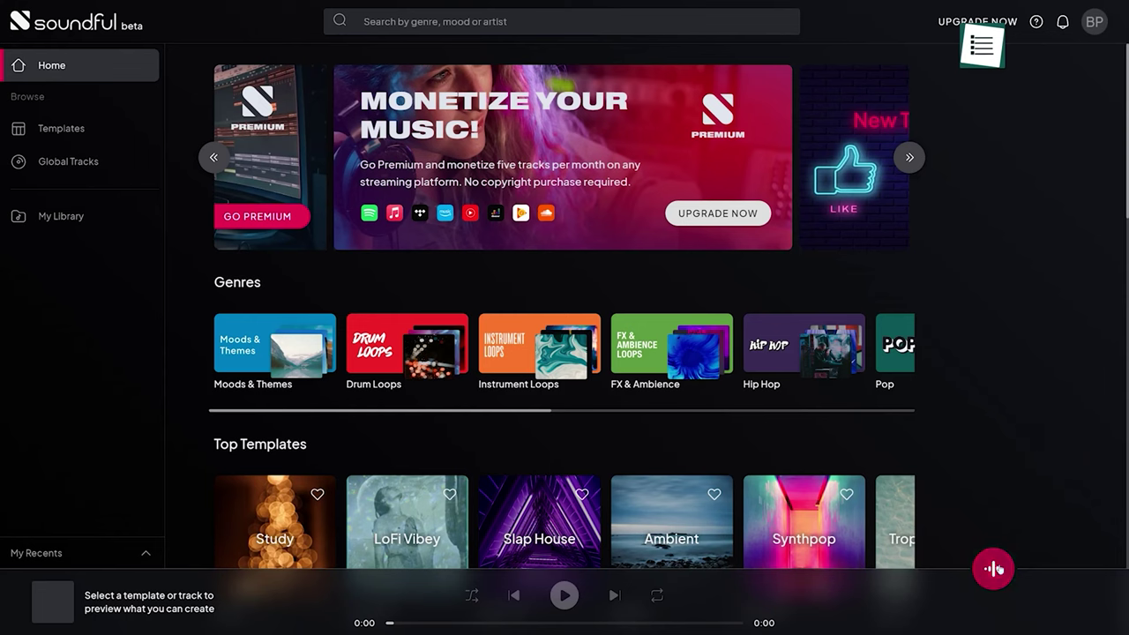
# Create a Soundful track preview from the EDM Deep House template
pyautogui.click(994, 568)
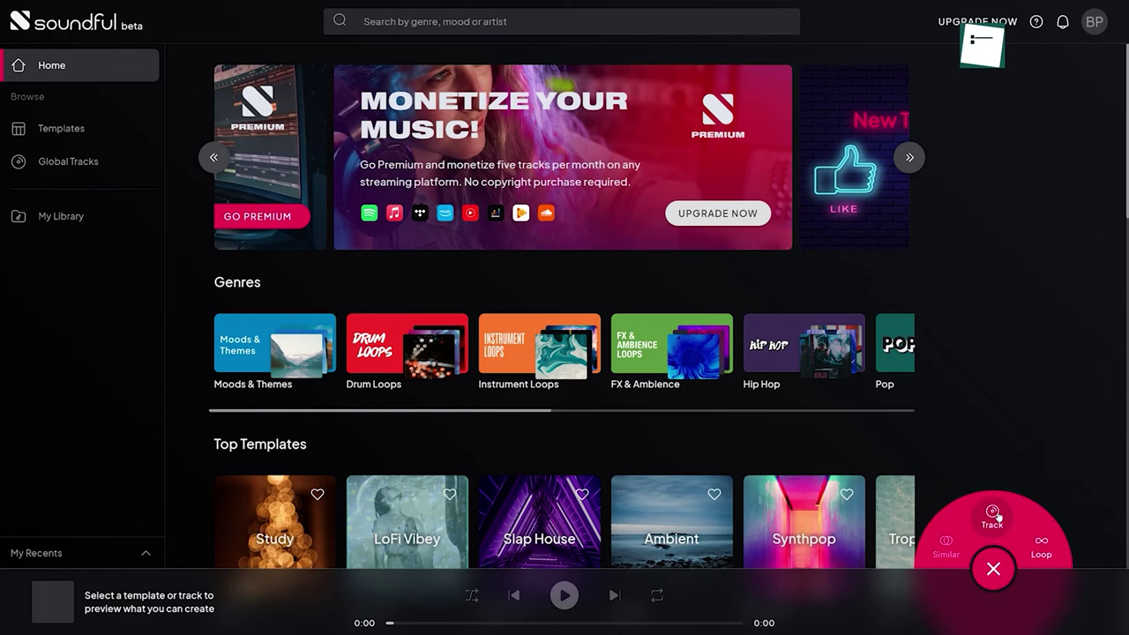
pyautogui.click(992, 516)
pyautogui.click(722, 547)
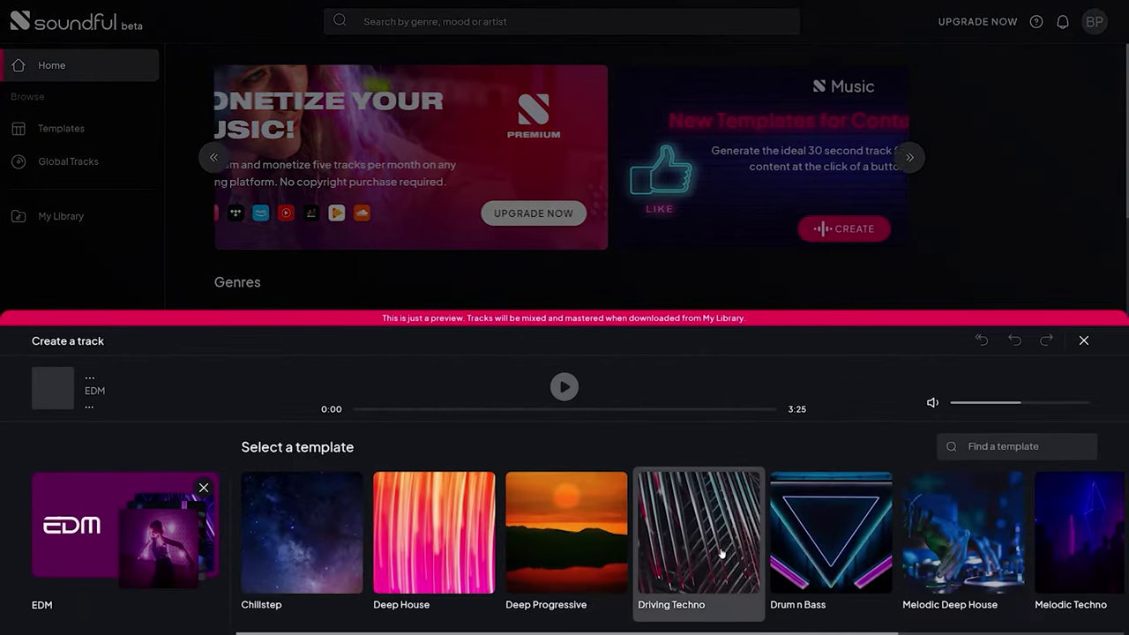
pyautogui.click(437, 547)
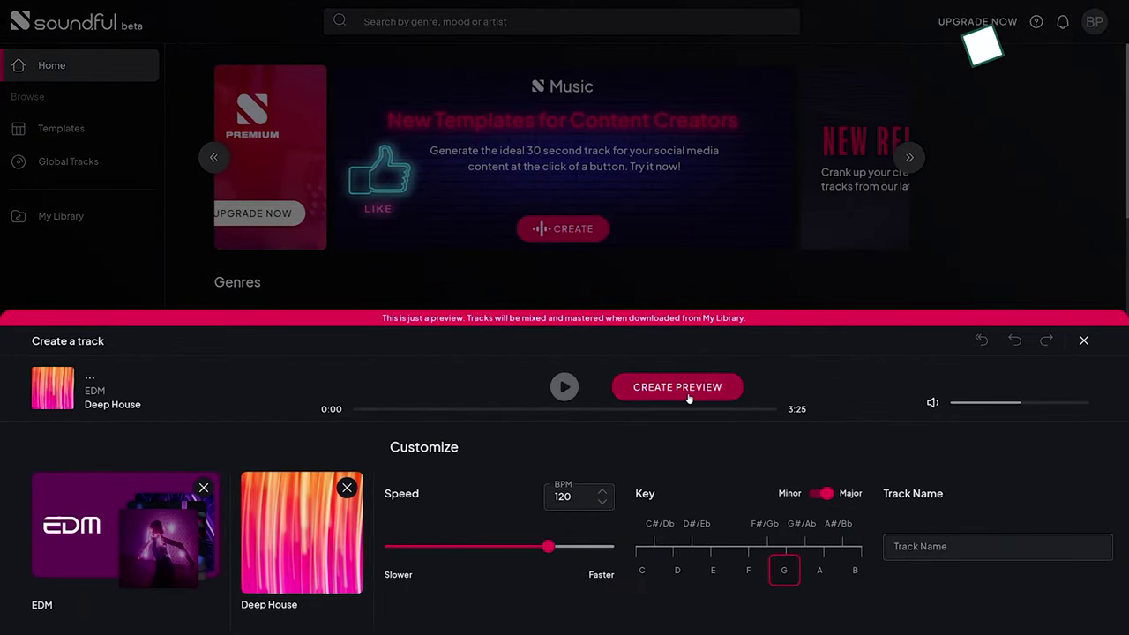
pyautogui.click(689, 396)
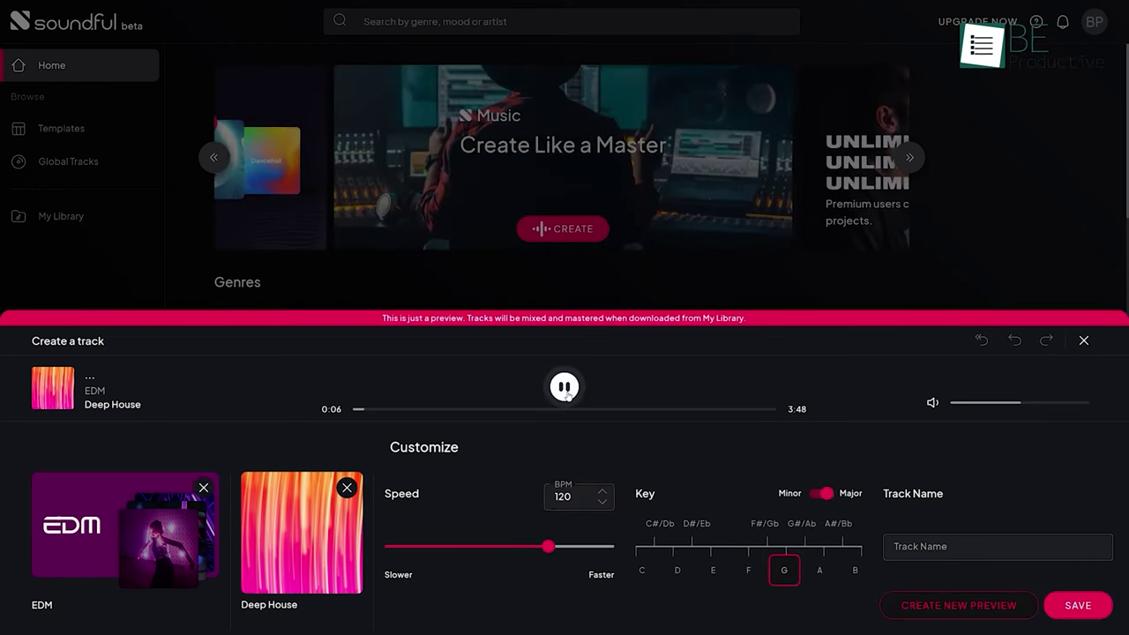
# Speed the track up to 122 BPM, name it 'Deep House', and save it
pyautogui.moveTo(548, 547); pyautogui.dragTo(625, 552)
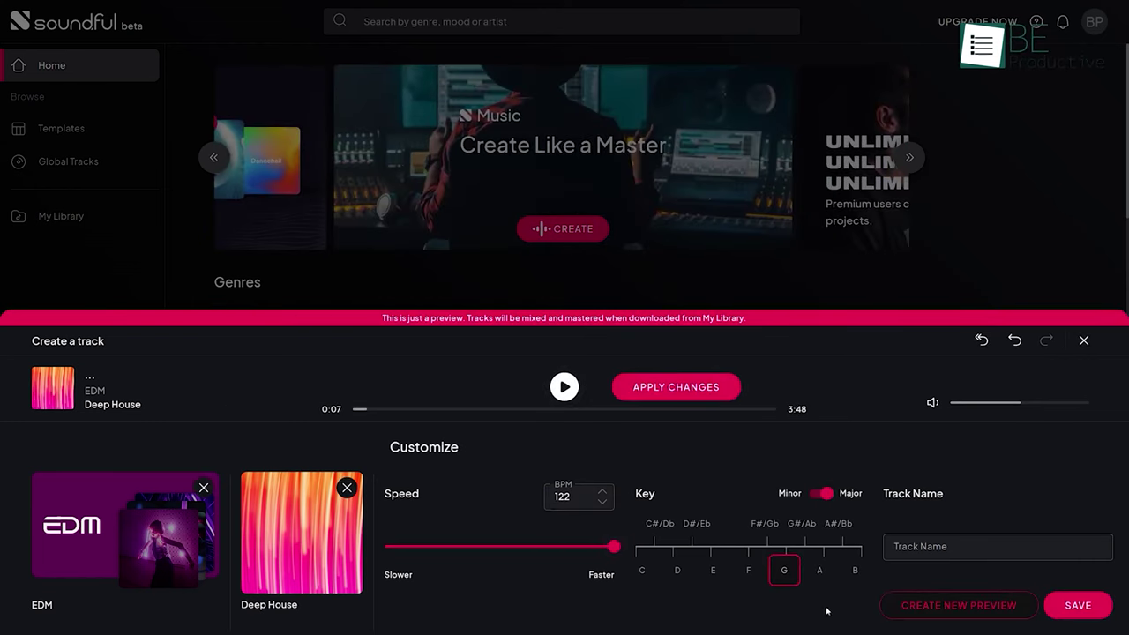
pyautogui.click(938, 551)
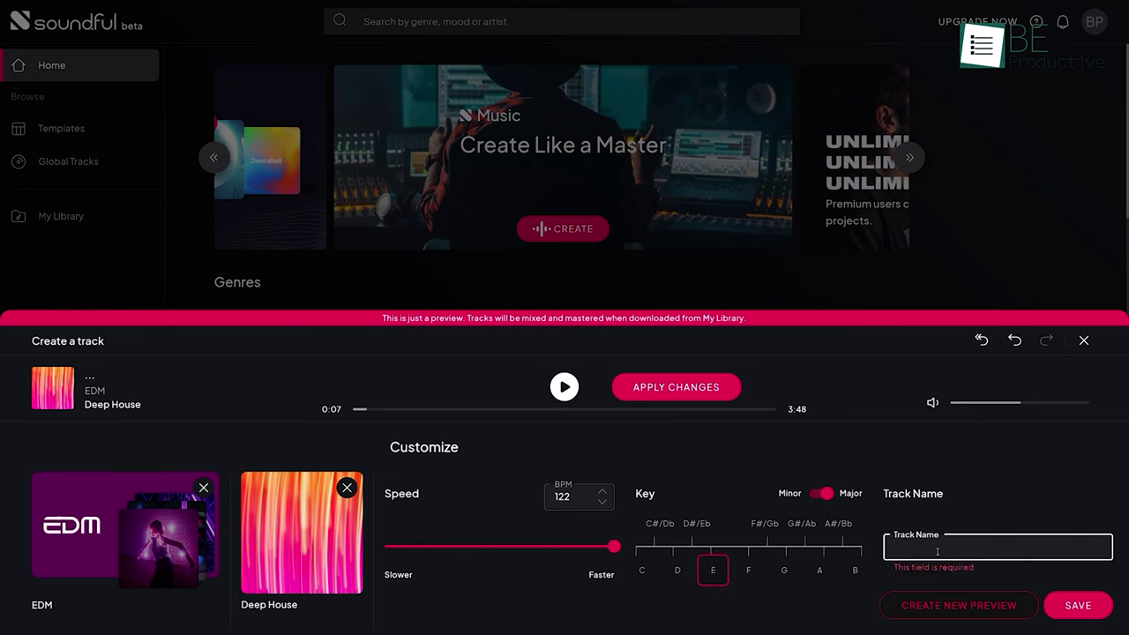
pyautogui.write('Deep House')
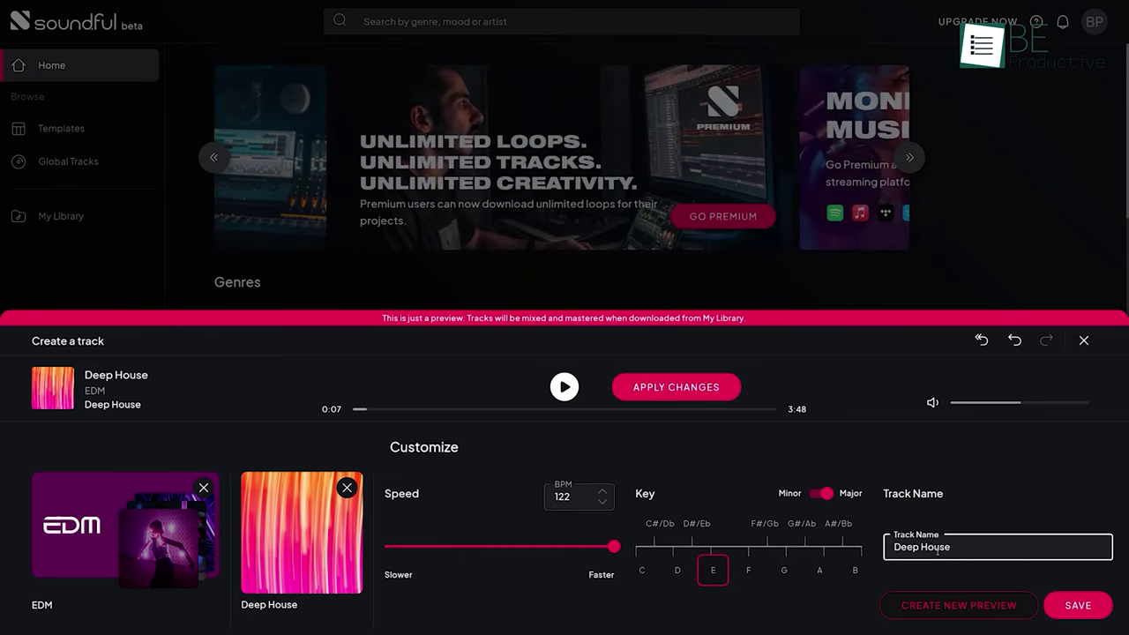
pyautogui.click(1078, 606)
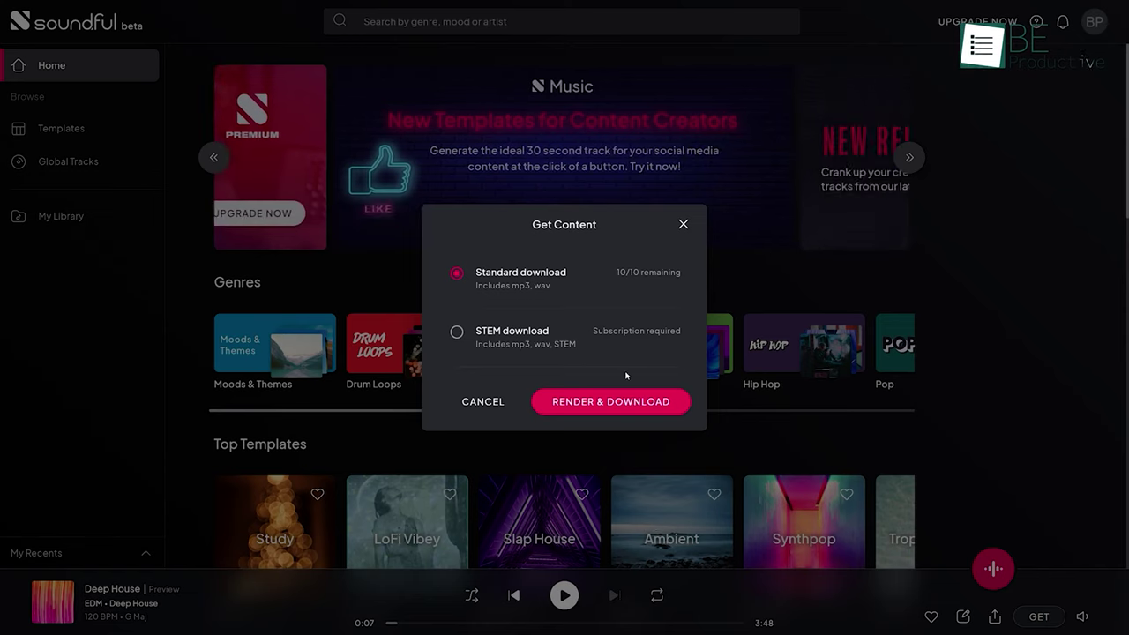
# Render and download the Deep House track as a Standard download
pyautogui.click(625, 394)
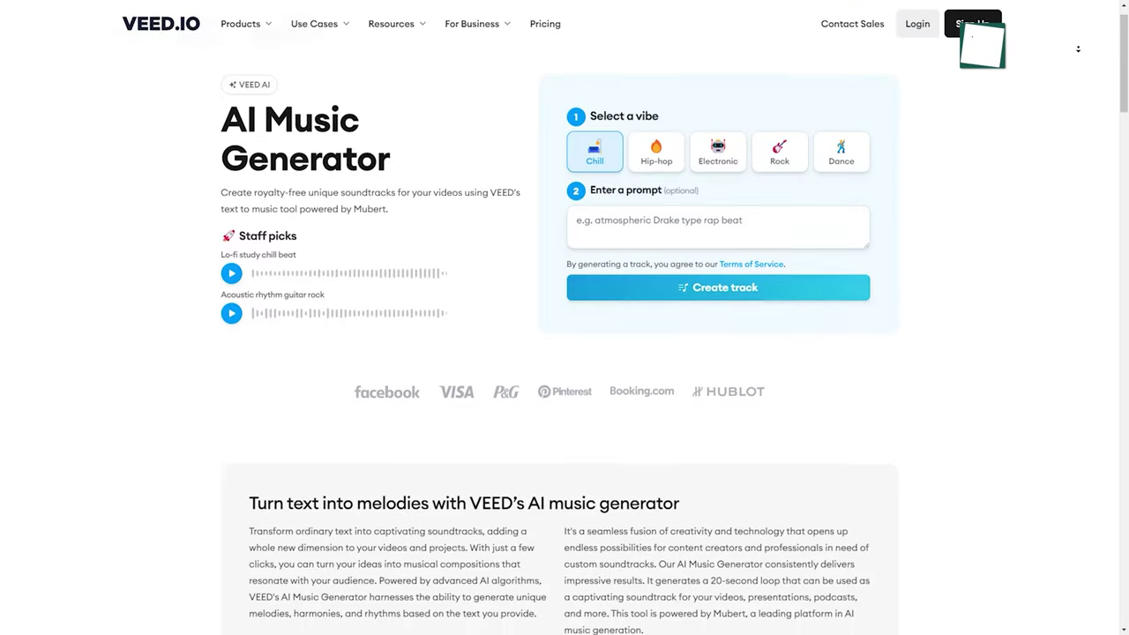
# Choose the Rock vibe and generate a first rock track
pyautogui.scroll(-2, 565, 353)
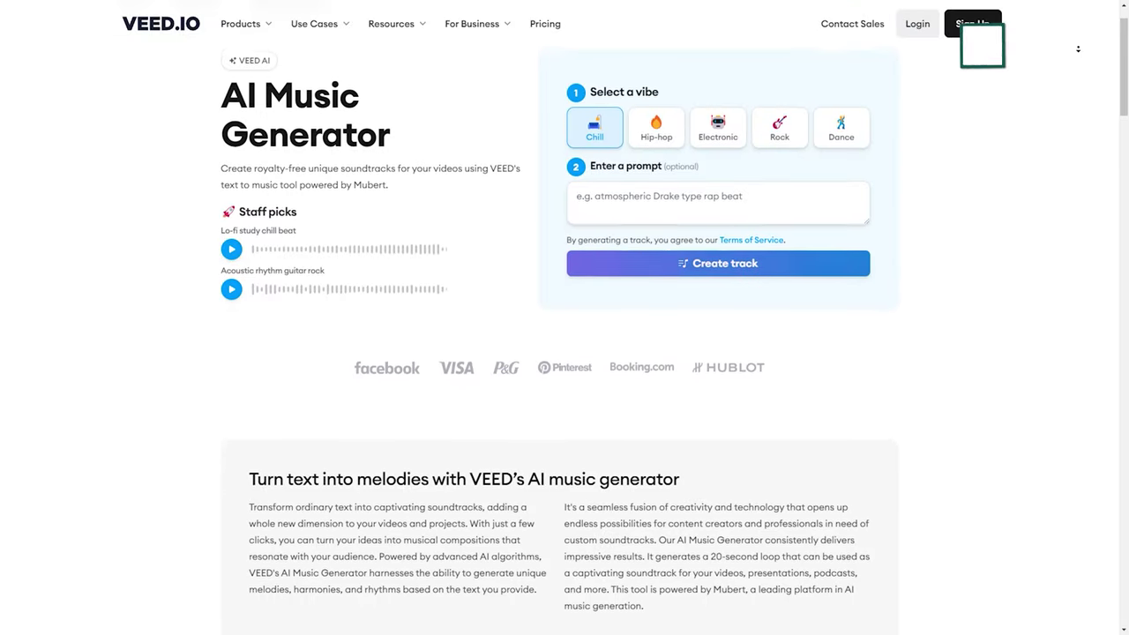
pyautogui.click(605, 256)
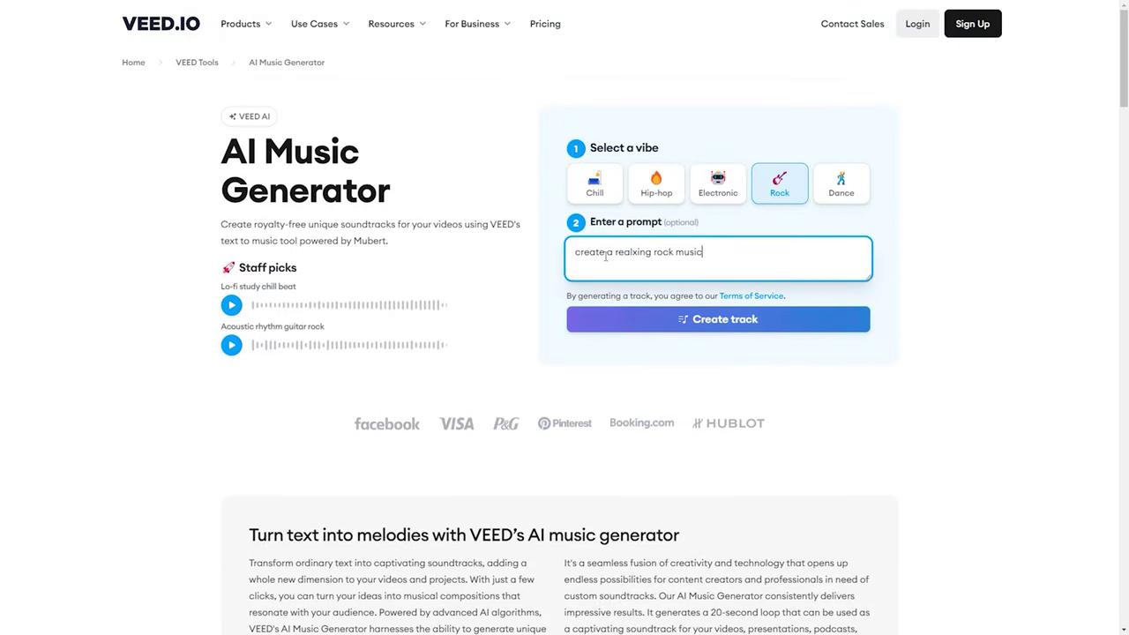
pyautogui.click(726, 323)
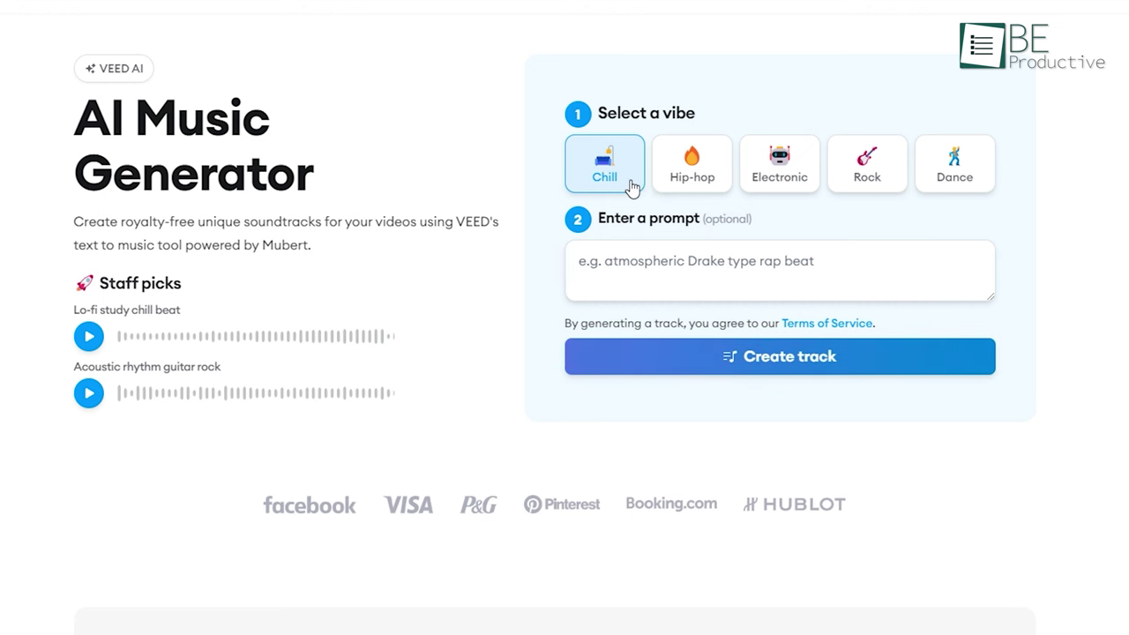
# Try other vibes, return to Rock, and generate a track from 'create a realxing rock music'
pyautogui.click(668, 182)
pyautogui.click(761, 186)
pyautogui.click(887, 186)
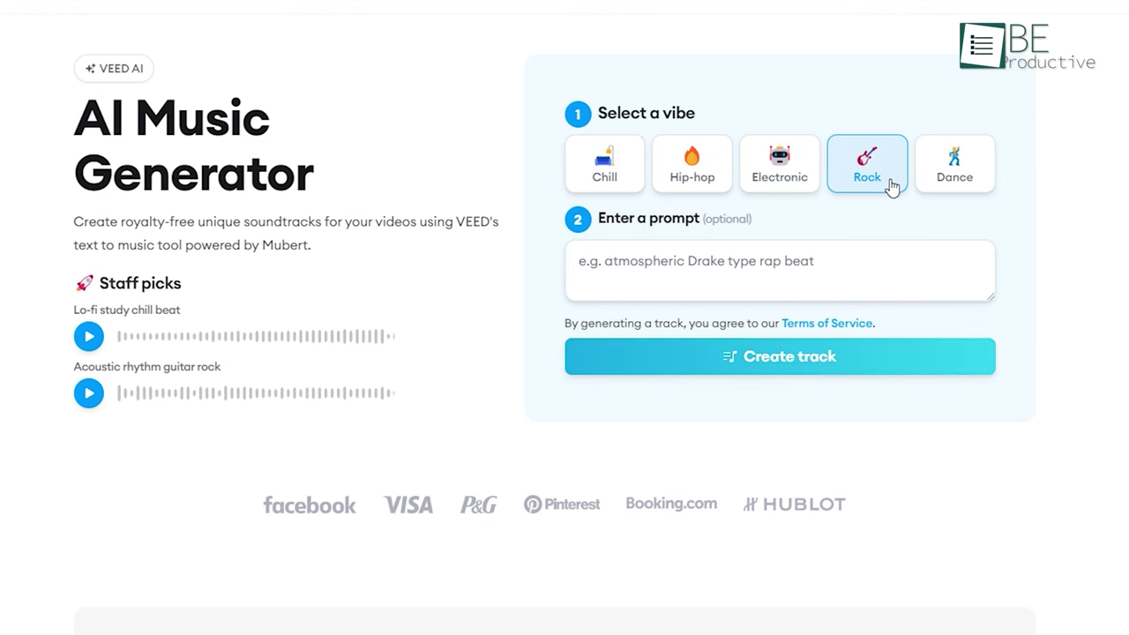
pyautogui.click(949, 185)
pyautogui.click(867, 163)
pyautogui.click(616, 261)
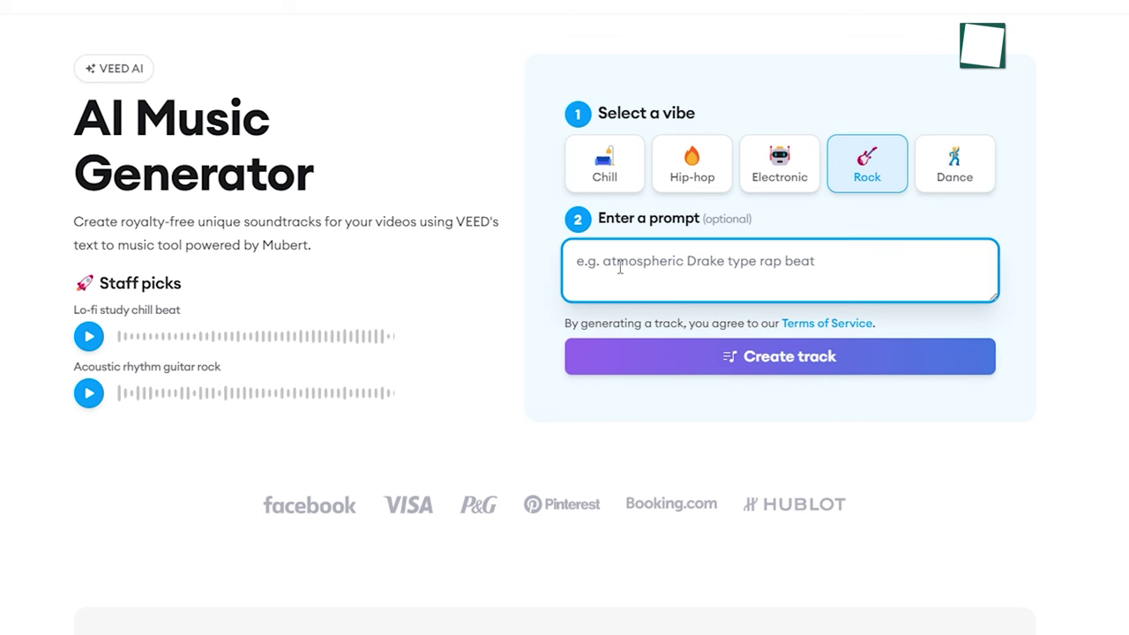
pyautogui.write('create a realxing rock music')
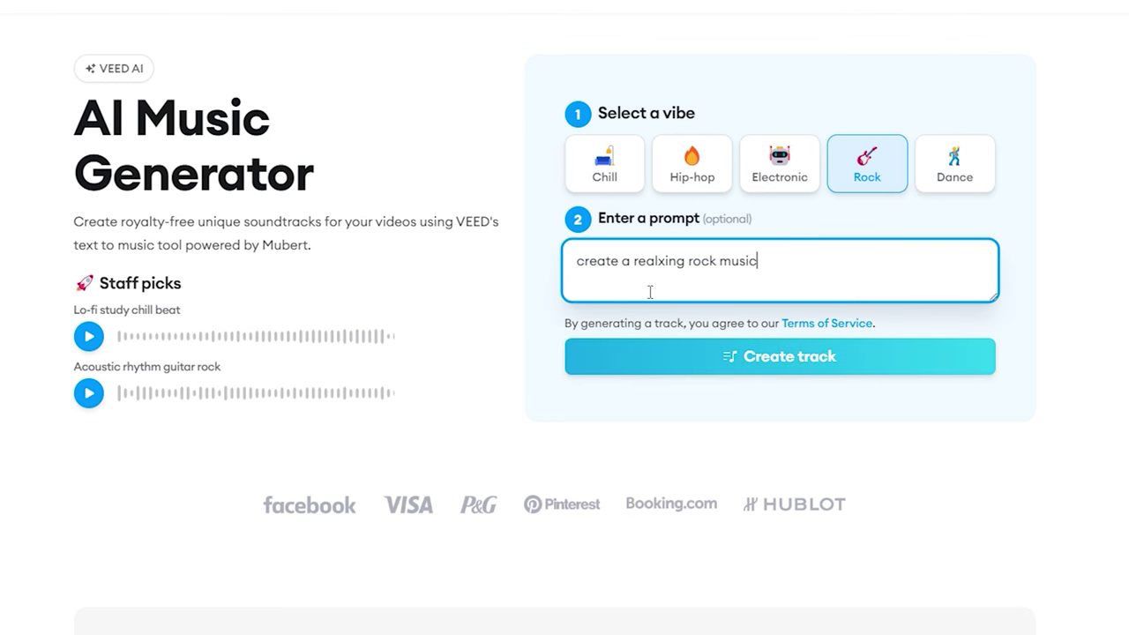
pyautogui.click(790, 360)
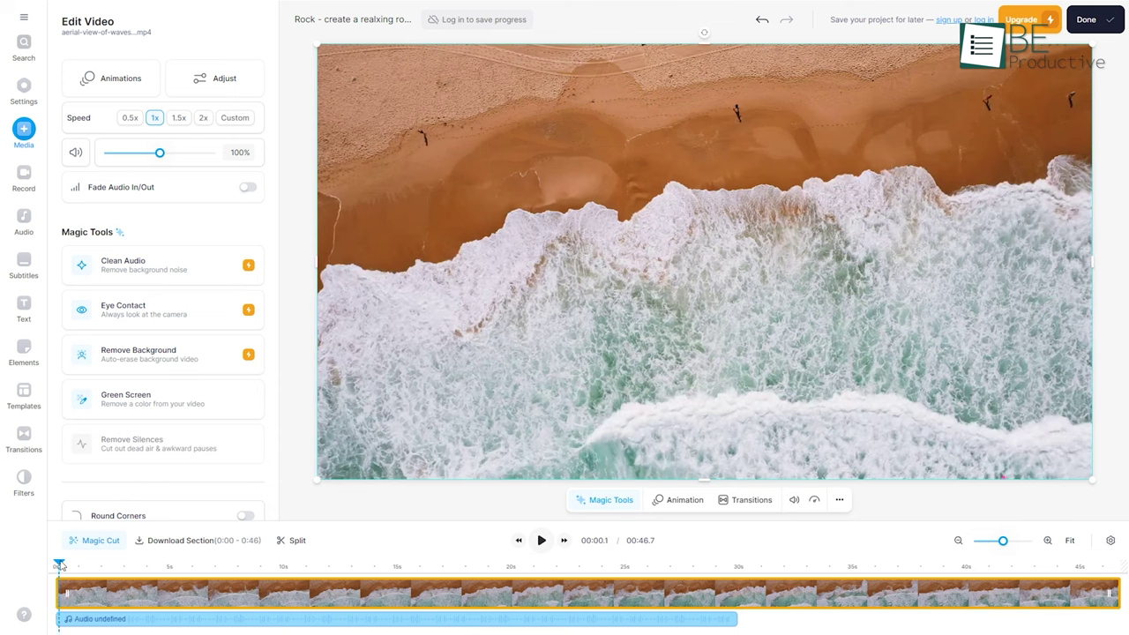
# Preview the clip from about 5 seconds and enable 3-second audio fade in and out
pyautogui.click(166, 571)
pyautogui.press('space')
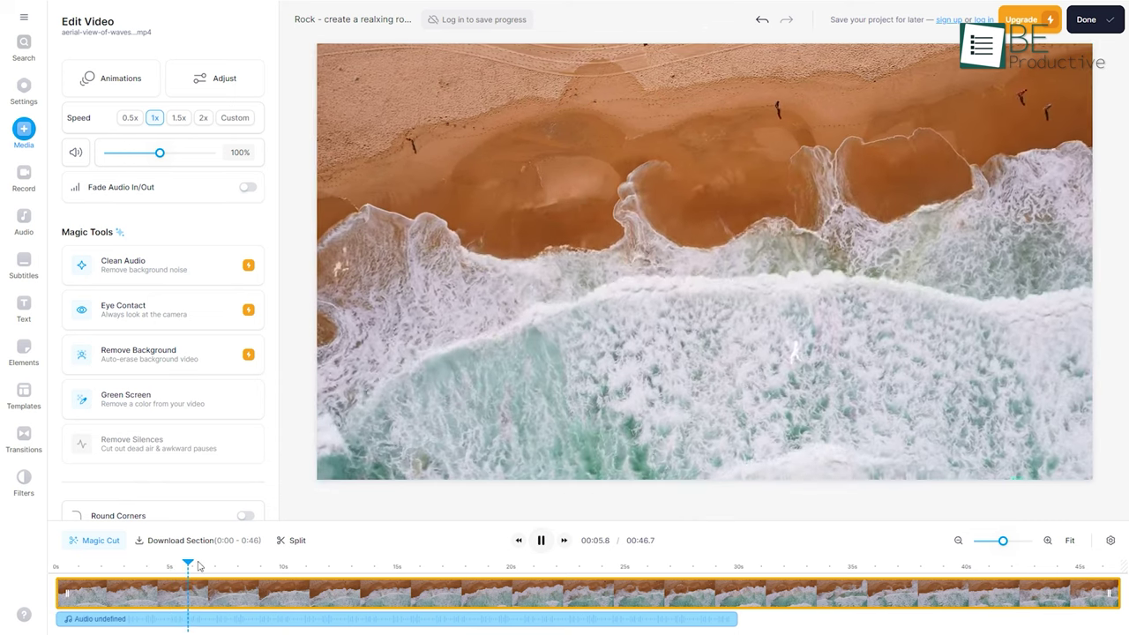
pyautogui.press('space')
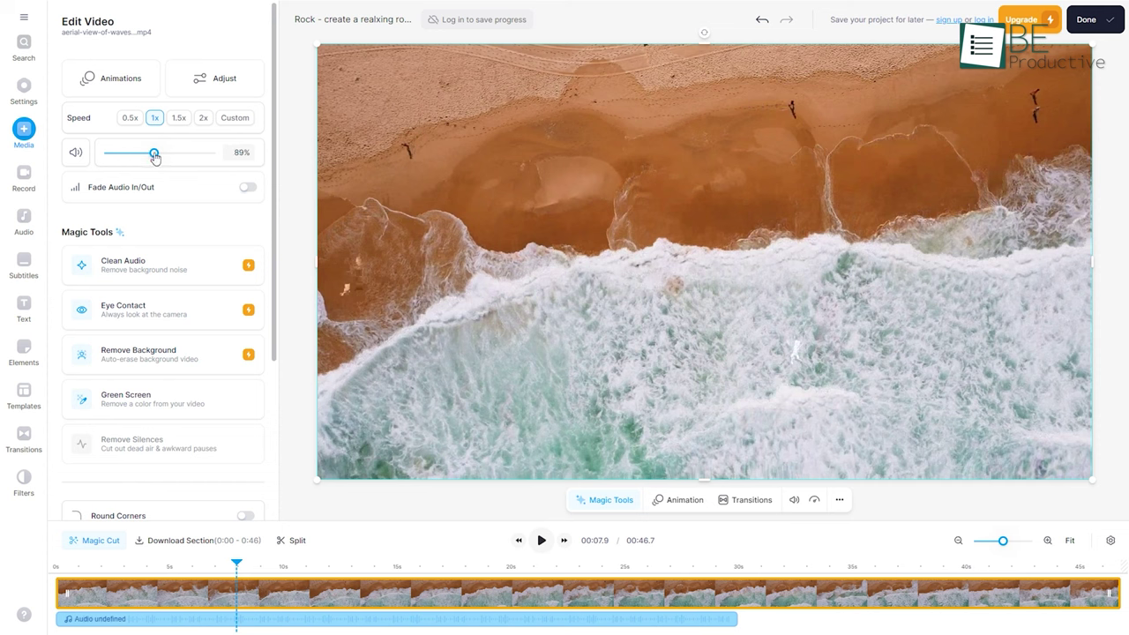
pyautogui.click(247, 187)
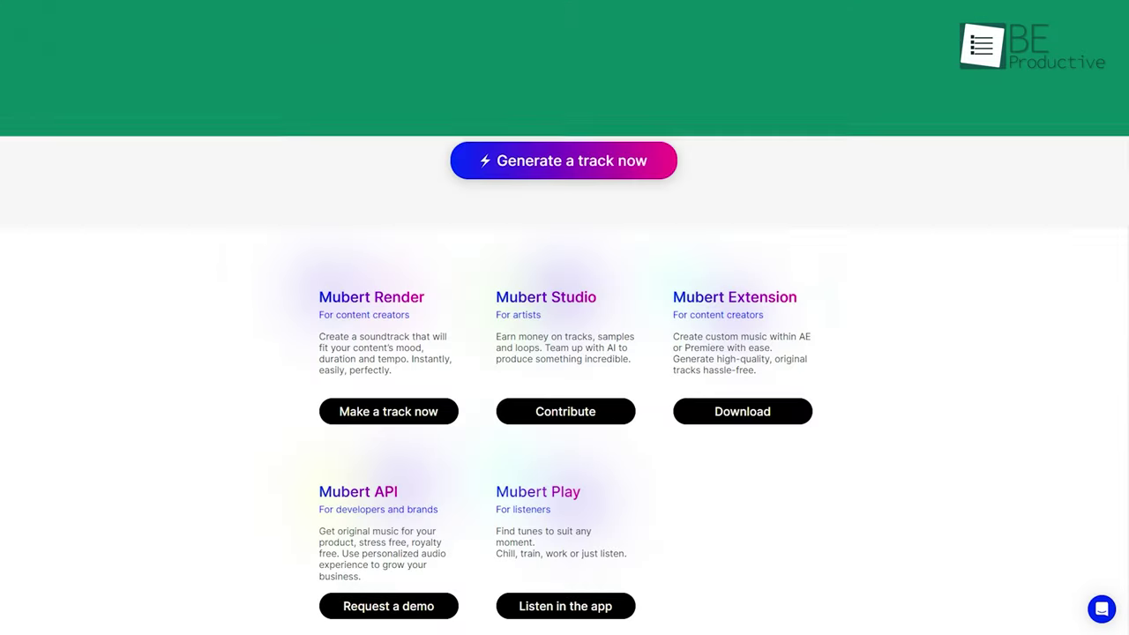
# Submit the 'create a relaxing piano track' prompt and log in with a Google account
pyautogui.scroll(-2, 1090, 65)
pyautogui.scroll(-1, 1090, 65)
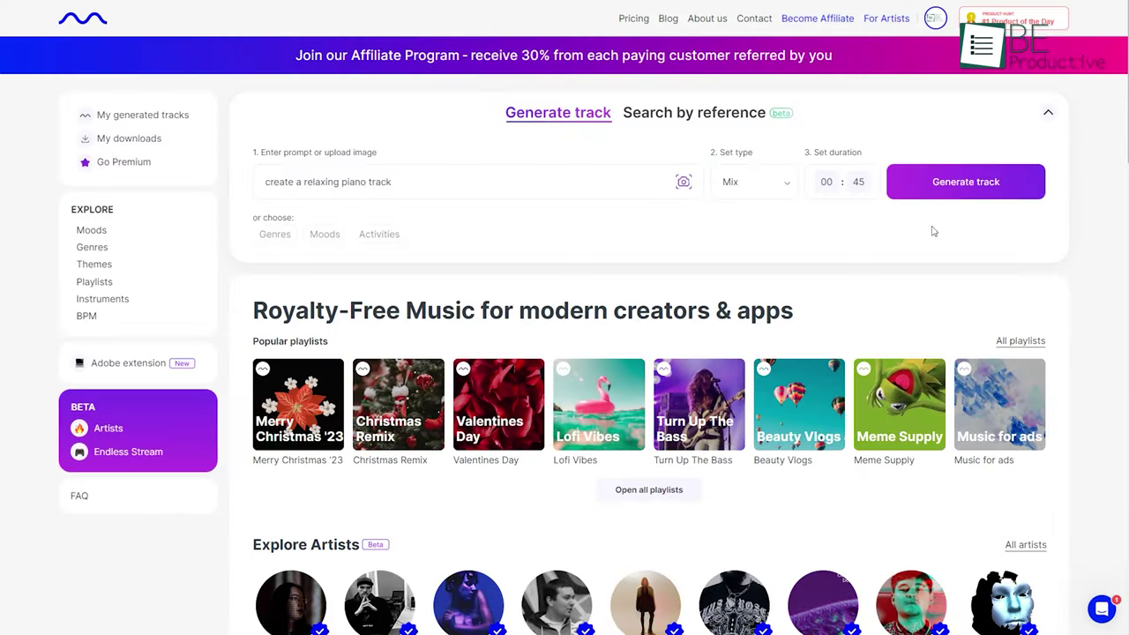
pyautogui.click(966, 186)
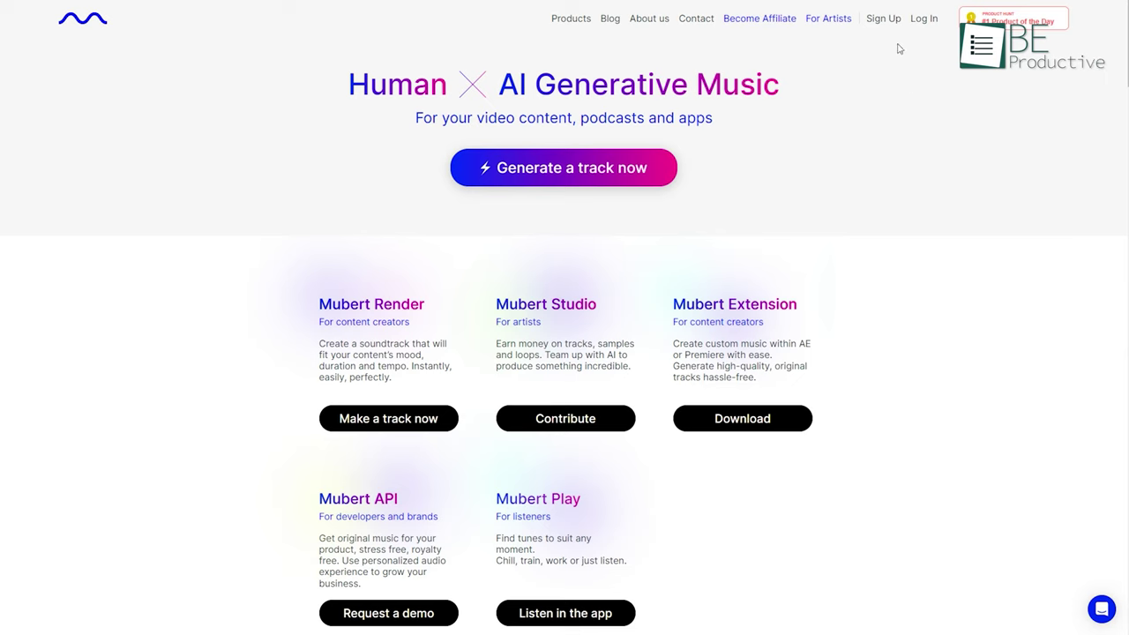
pyautogui.click(884, 18)
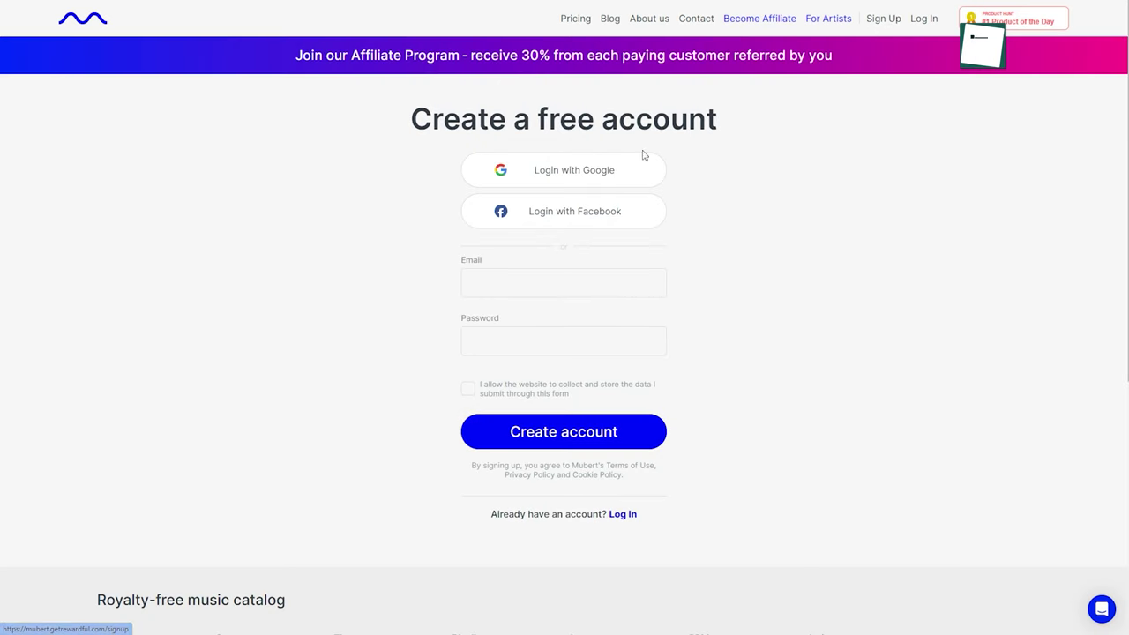
pyautogui.click(567, 173)
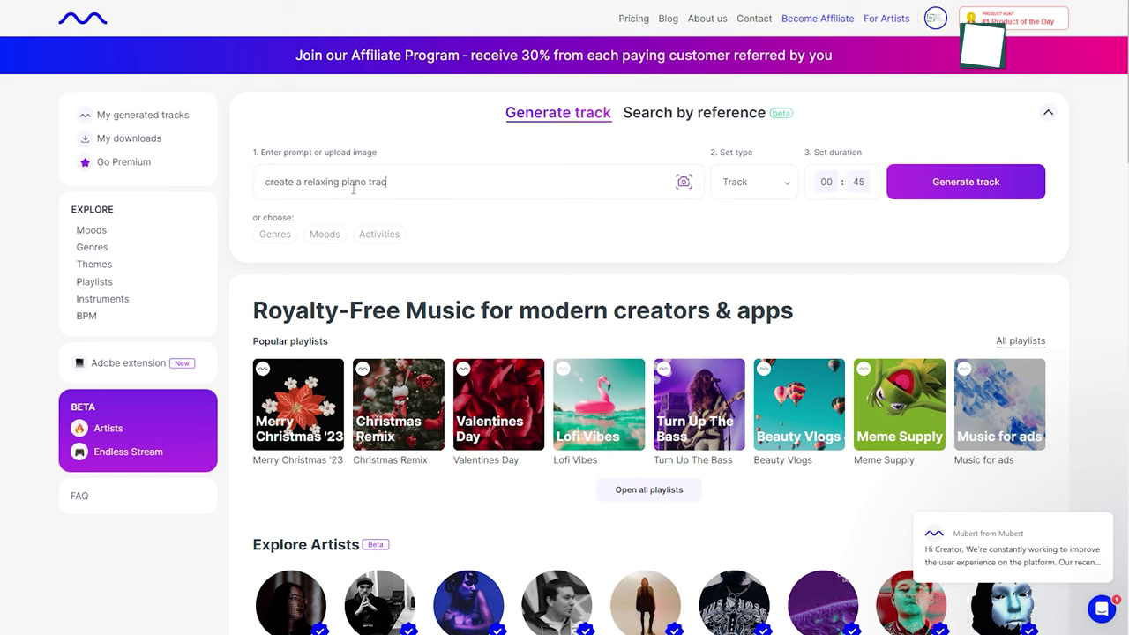
# Set the track type to Mix for the relaxing piano track
pyautogui.click(274, 234)
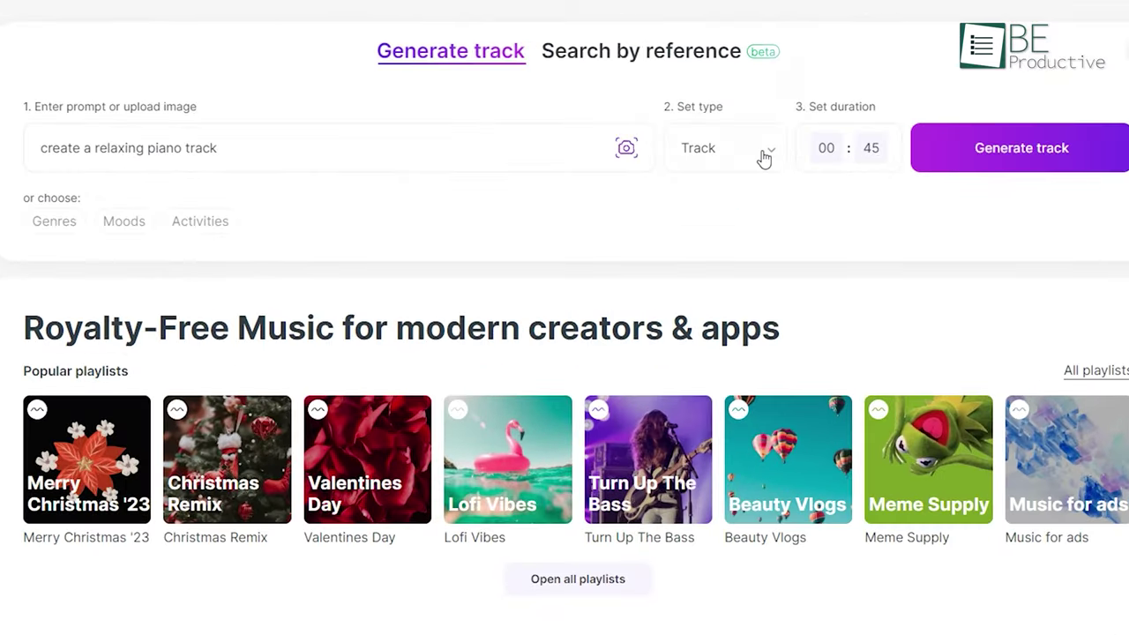
pyautogui.click(759, 168)
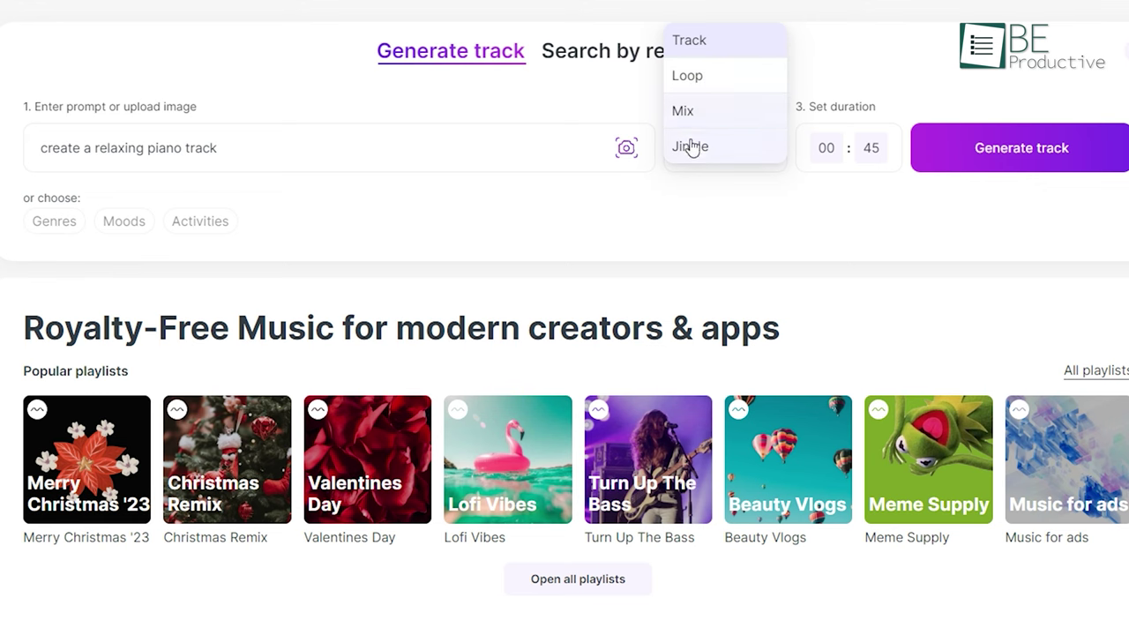
pyautogui.click(683, 110)
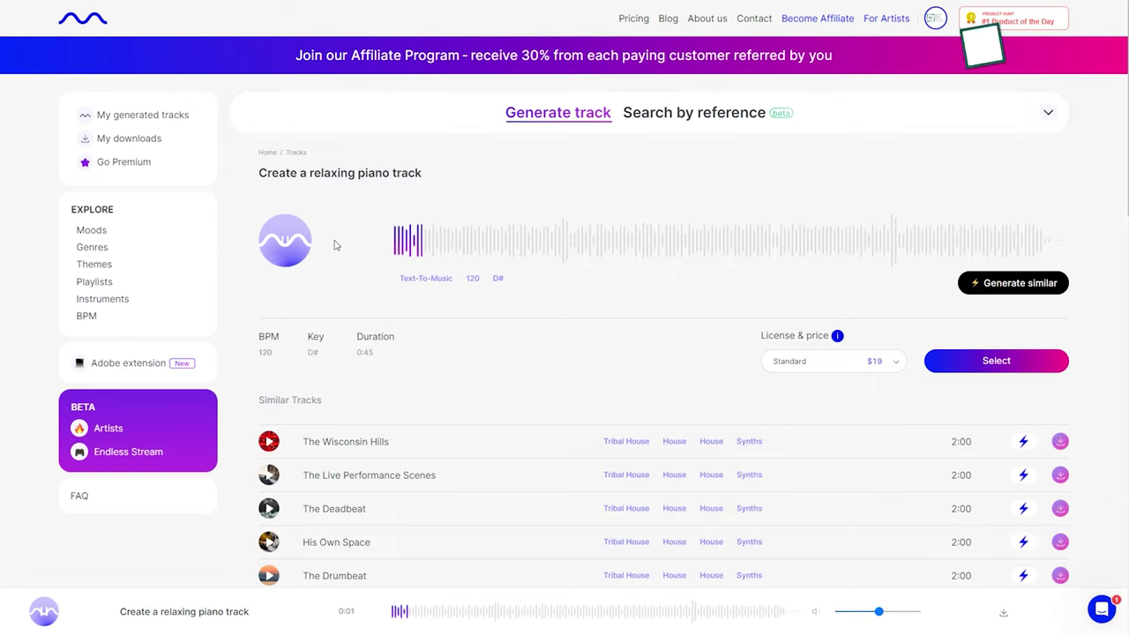
# Add the relaxing piano track to My downloads on the free Ambassador plan
pyautogui.click(1003, 614)
pyautogui.click(302, 274)
pyautogui.click(747, 405)
pyautogui.scroll(-1, 1068, 209)
pyautogui.scroll(-2, 1070, 208)
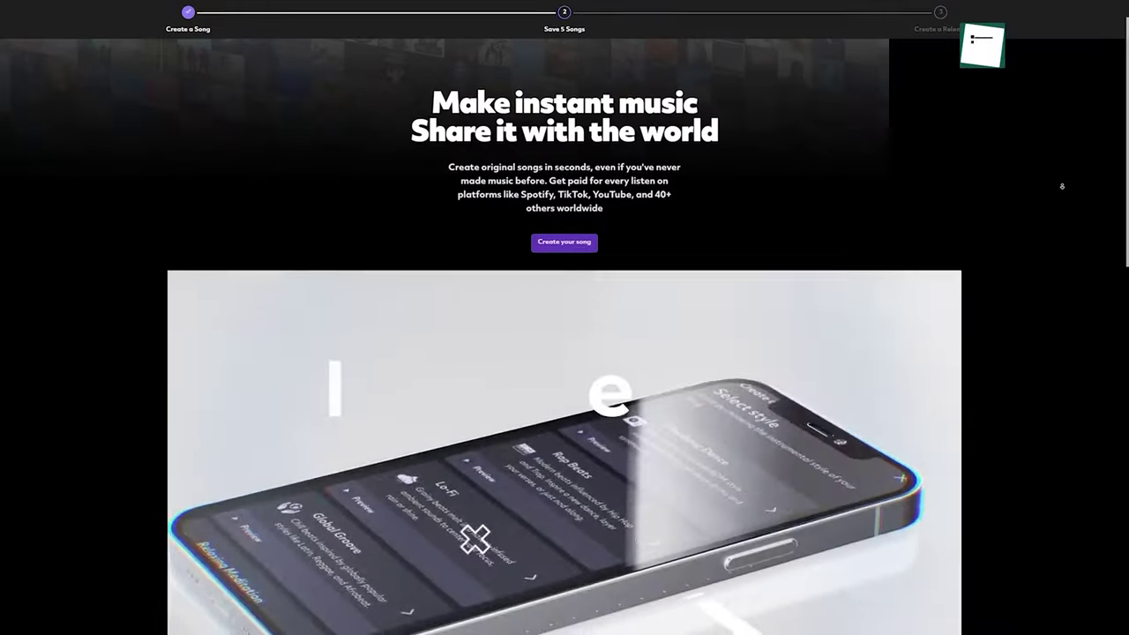
# Start a new Boomy song in Electronic Dance and create it in the Warehouse Groove style
pyautogui.scroll(-3, 1063, 186)
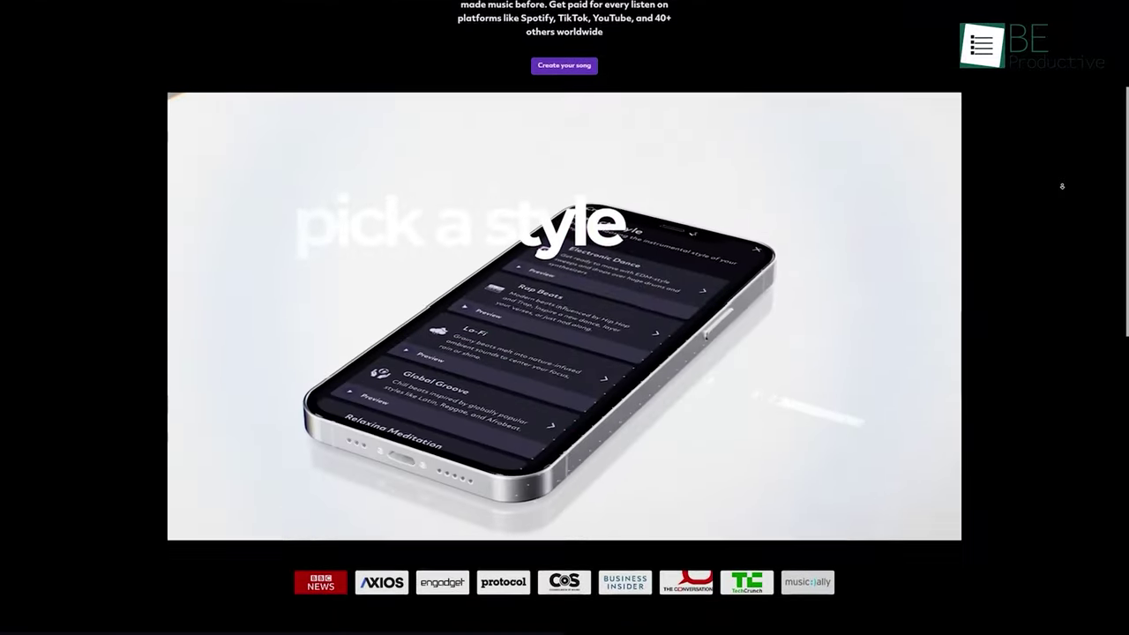
pyautogui.scroll(4, 1050, 381)
pyautogui.click(572, 288)
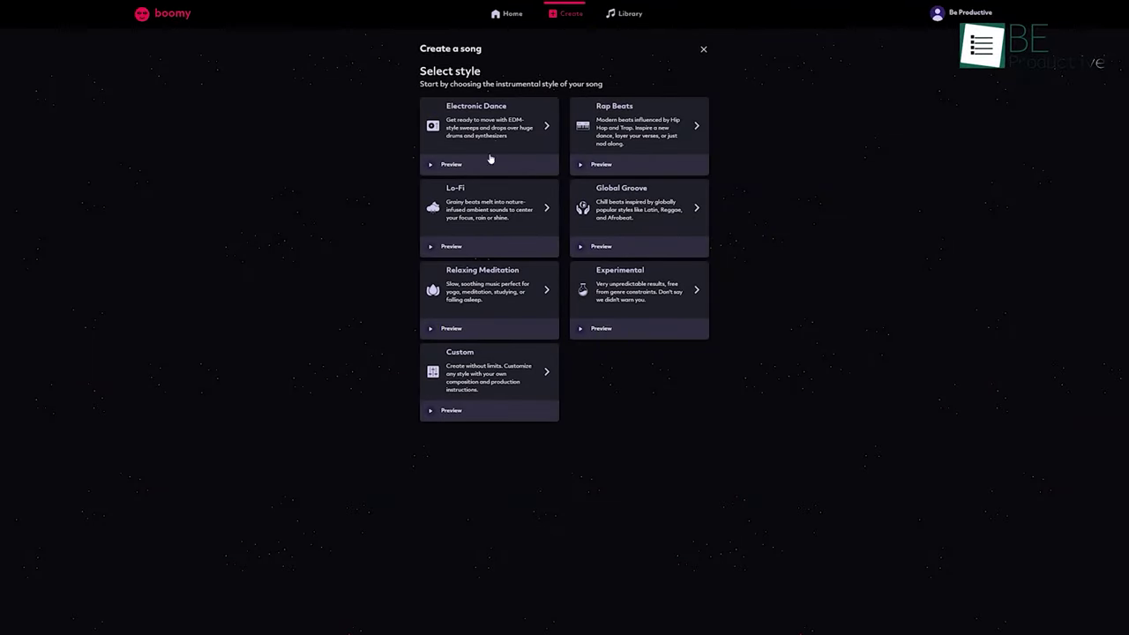
pyautogui.click(496, 145)
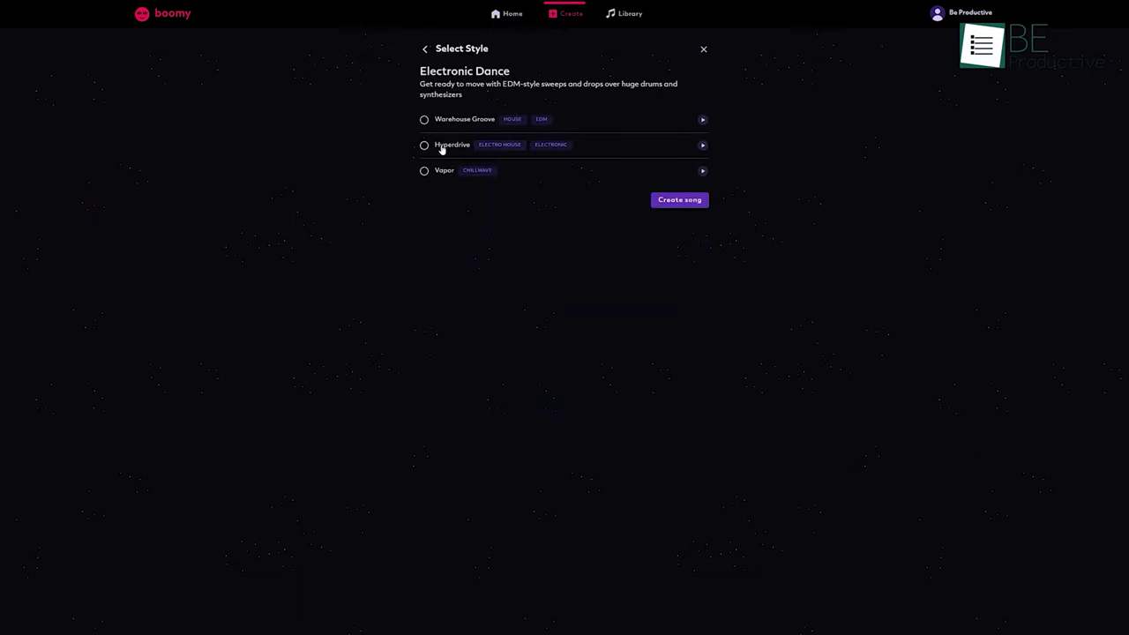
pyautogui.click(680, 199)
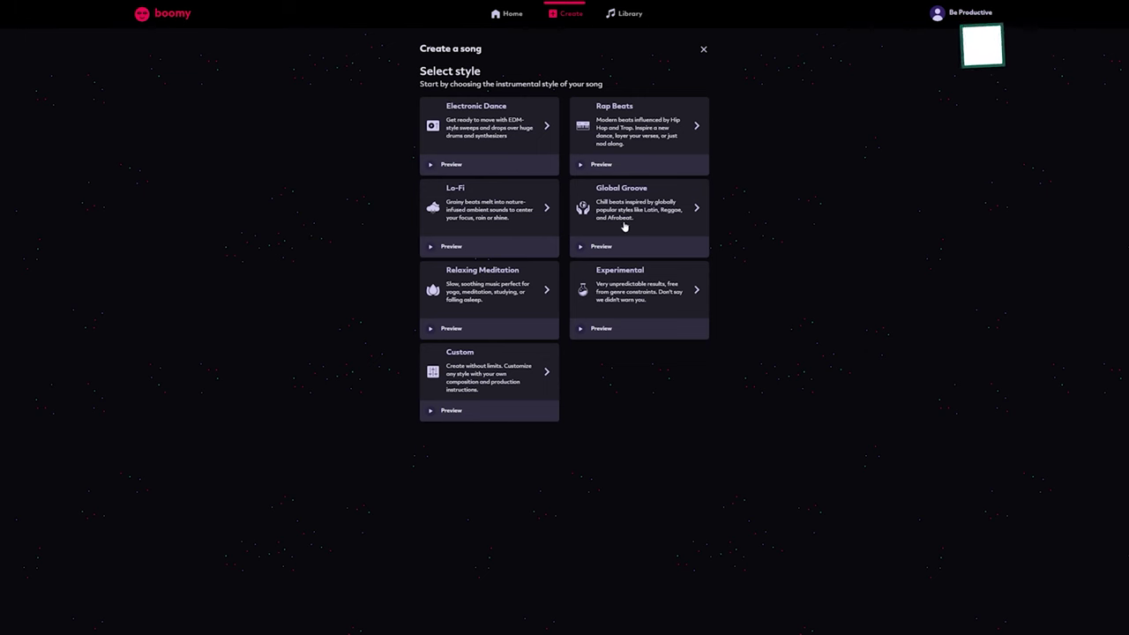
pyautogui.click(467, 114)
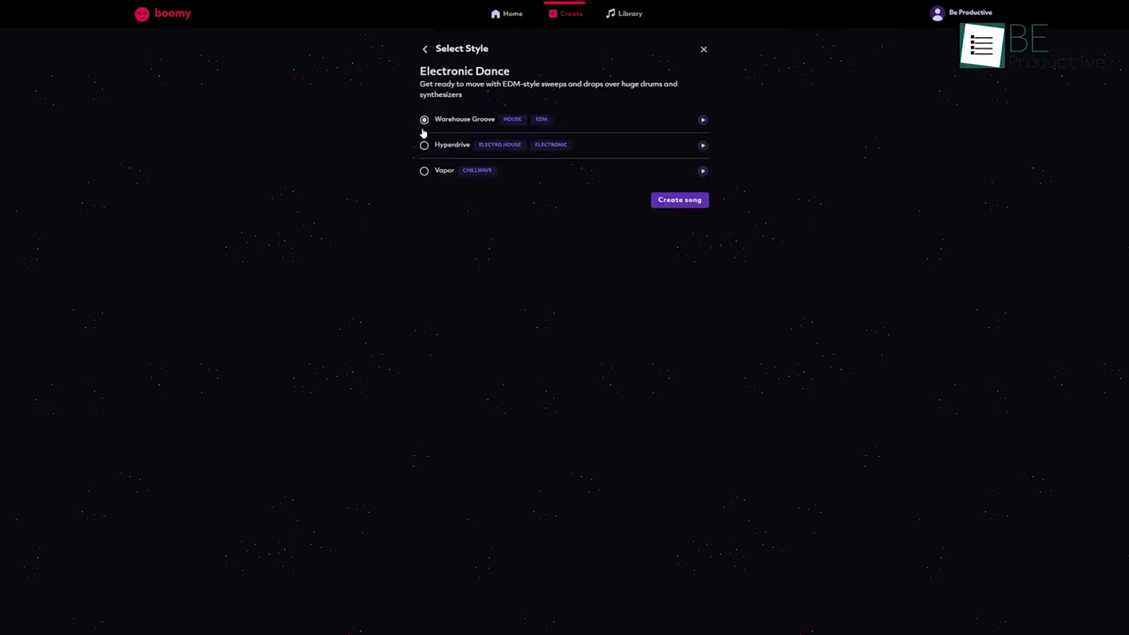
pyautogui.click(675, 201)
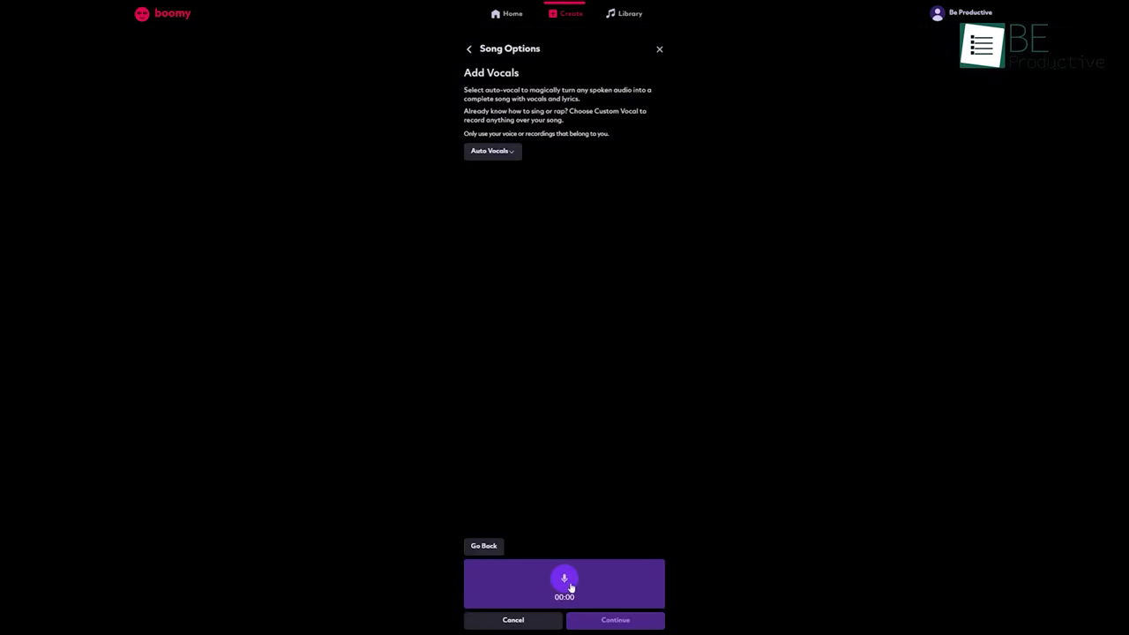
# Return to the New Song, review its composition options, then open Edit Production
pyautogui.click(483, 547)
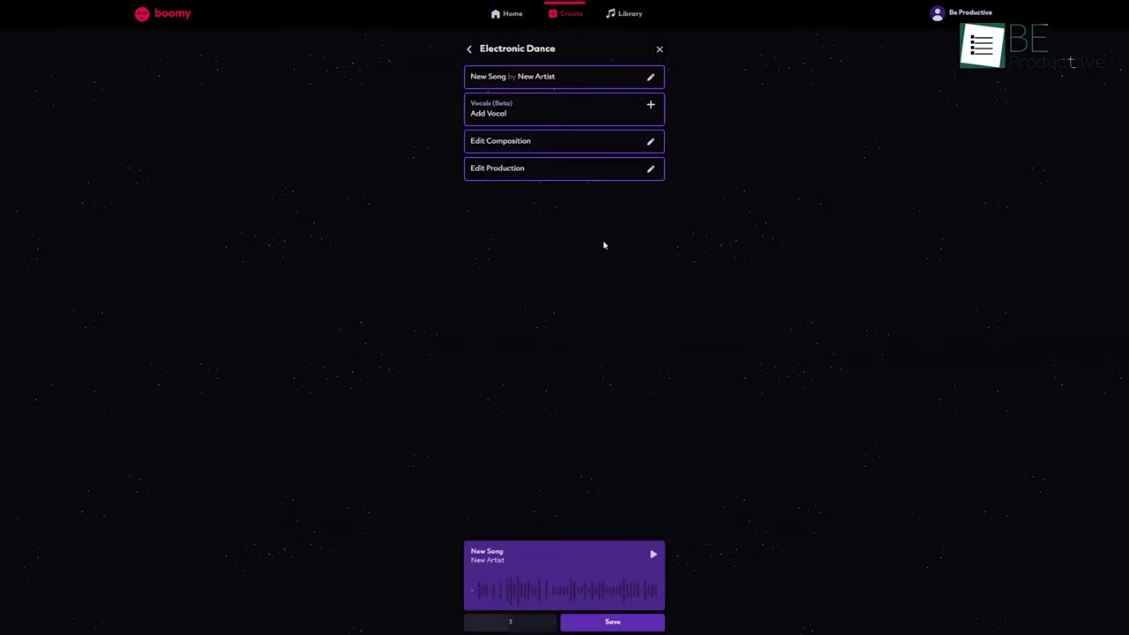
pyautogui.click(539, 148)
pyautogui.click(540, 172)
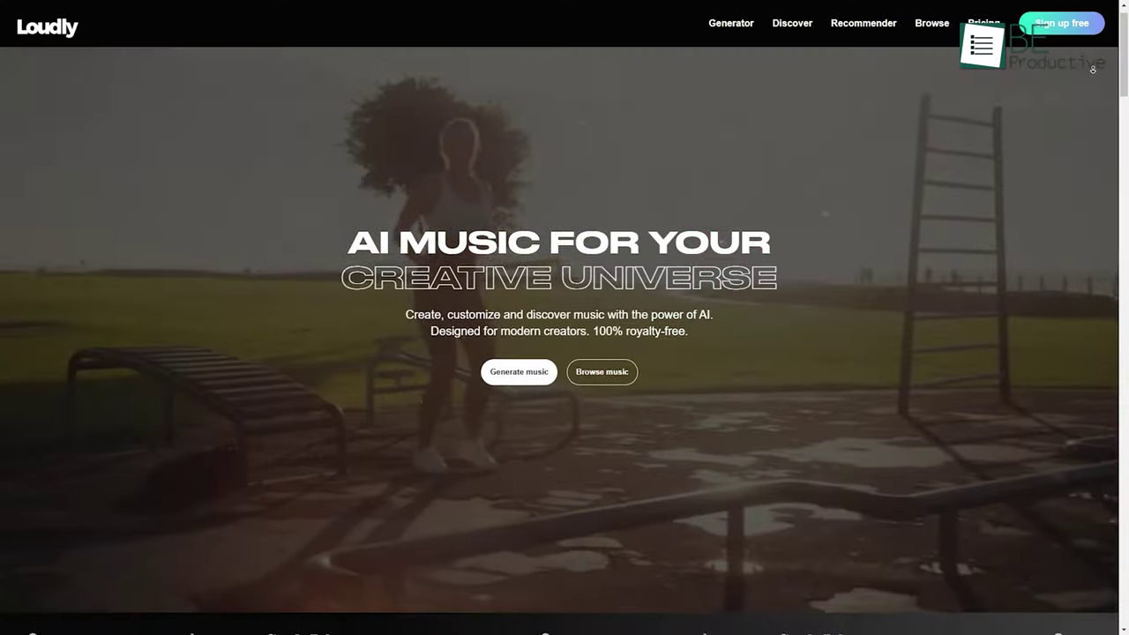
# Open the Genre Blend list in the Electronica Downtempo generator
pyautogui.scroll(-1, 1093, 69)
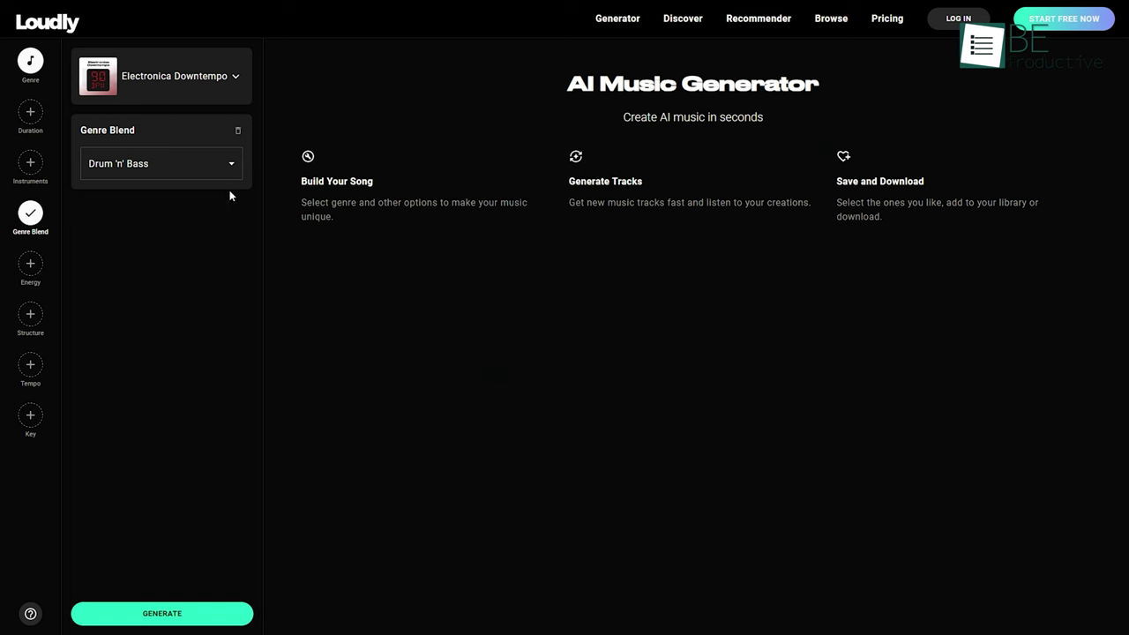
pyautogui.click(230, 167)
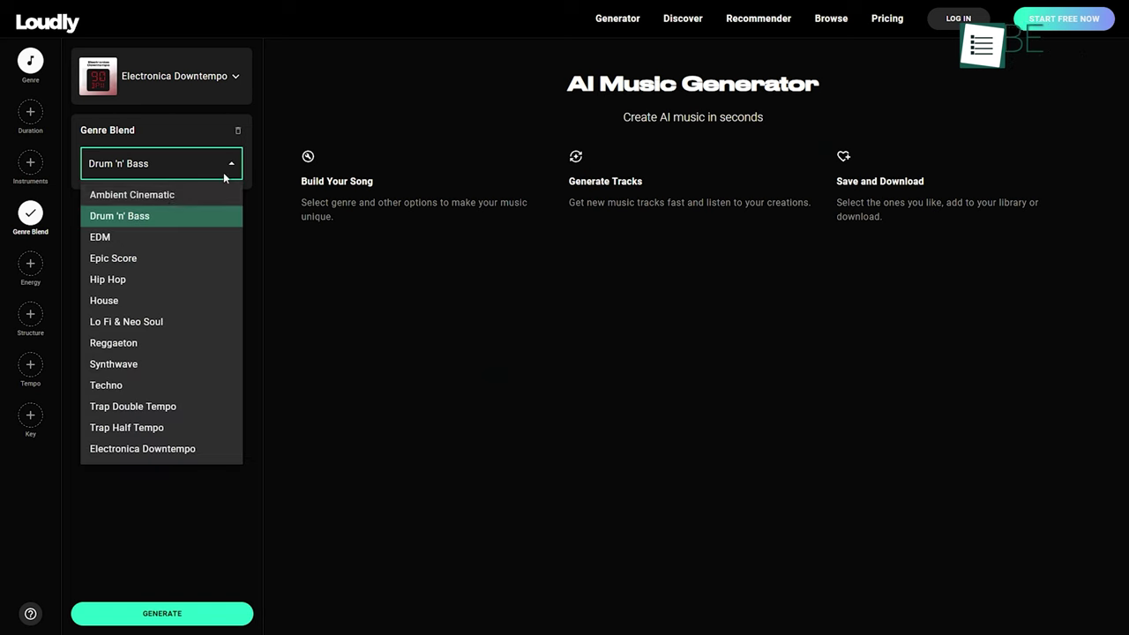
# Blend in Epic Score, set low energy, double the bass, 101 BPM, Slow Burn, then generate
pyautogui.click(121, 258)
pyautogui.click(30, 263)
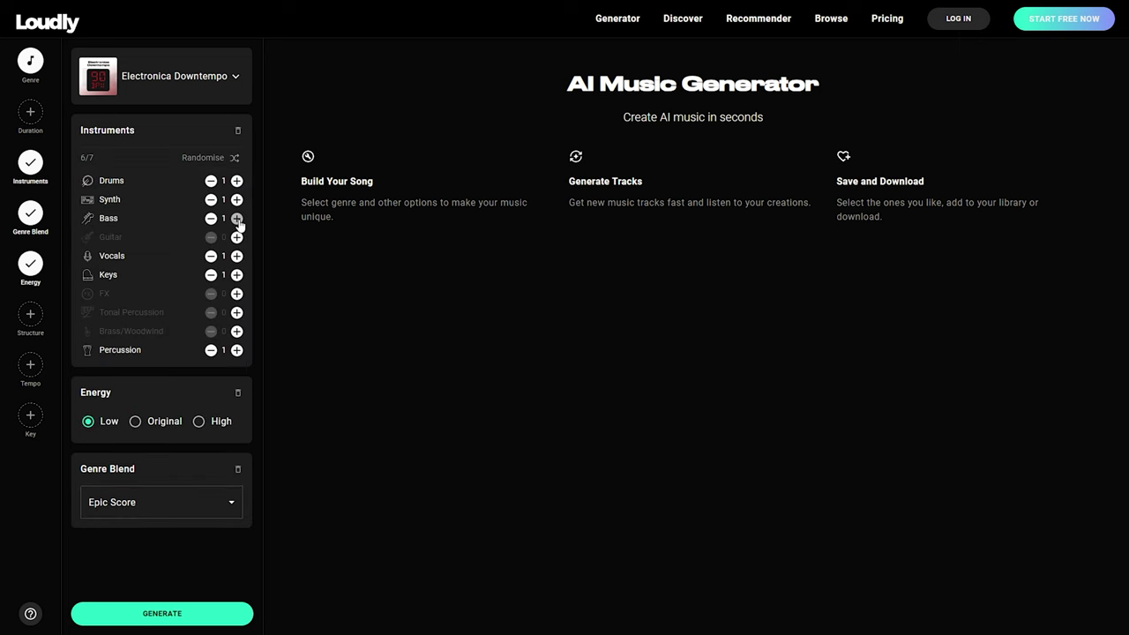
pyautogui.click(237, 218)
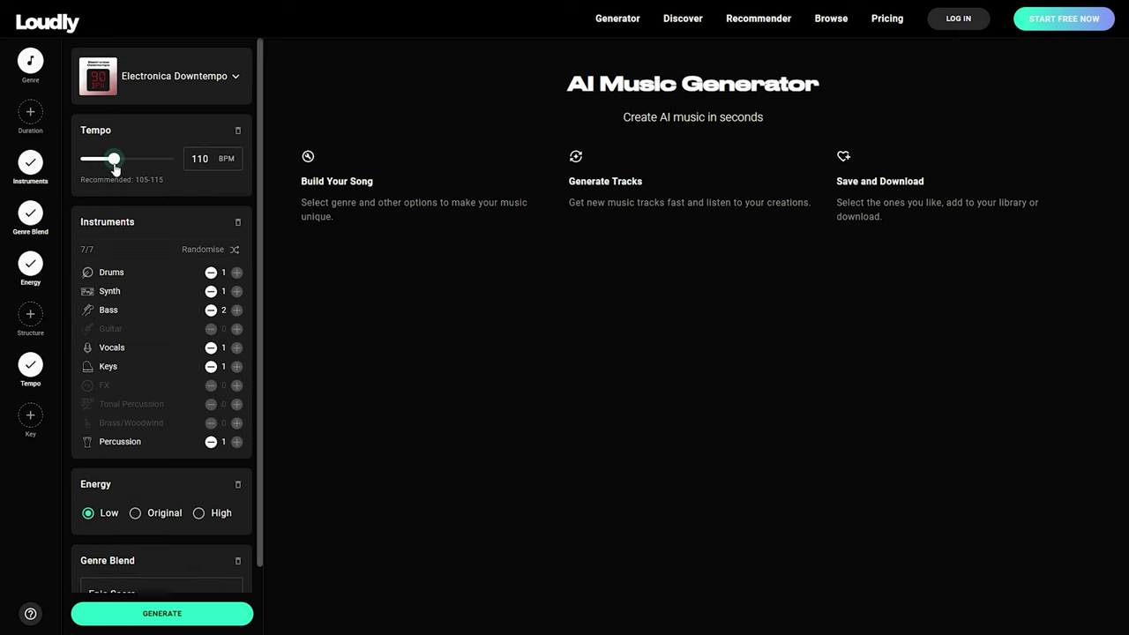
pyautogui.moveTo(114, 161); pyautogui.dragTo(108, 162)
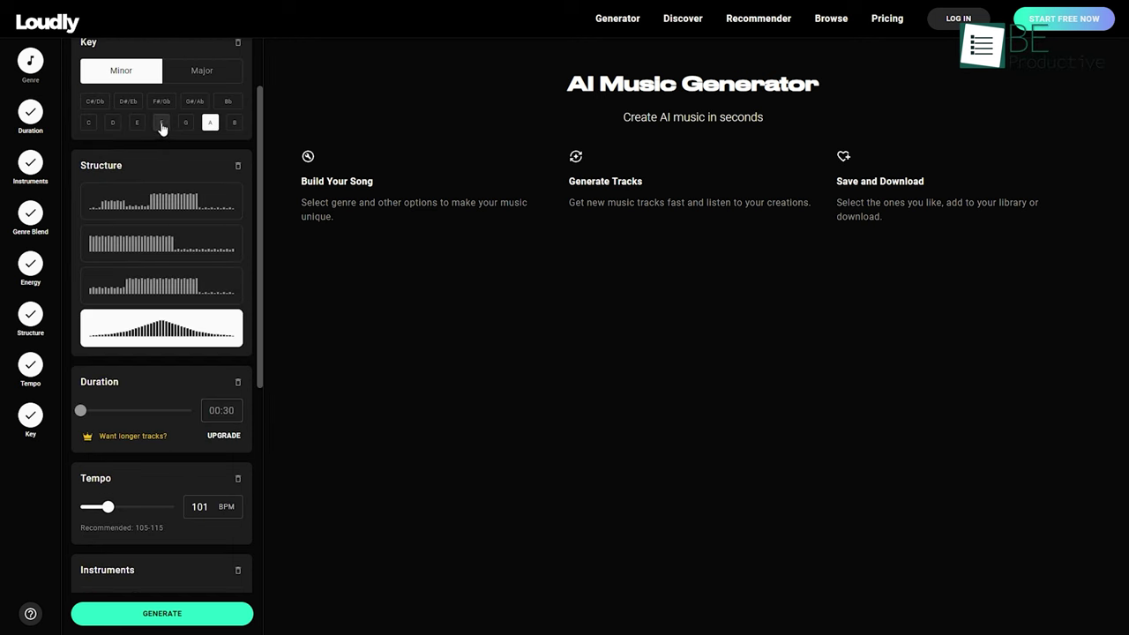
pyautogui.scroll(-1, 159, 126)
pyautogui.click(162, 228)
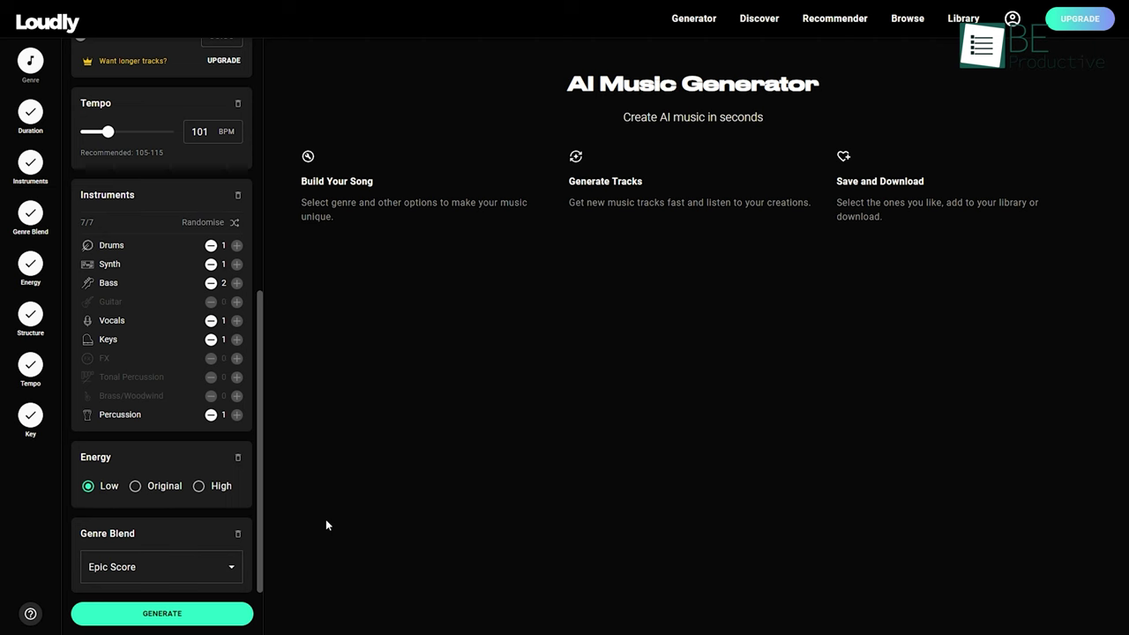
pyautogui.click(186, 615)
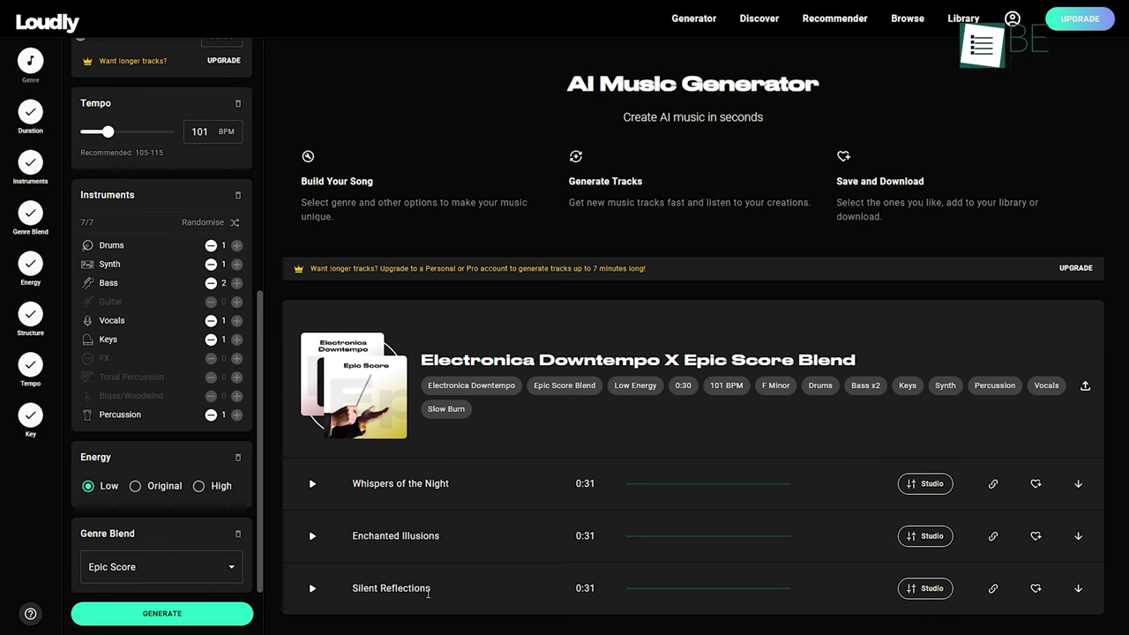
# Copy the Whispers of the Night link and download the track as MP3
pyautogui.click(995, 485)
pyautogui.click(1077, 485)
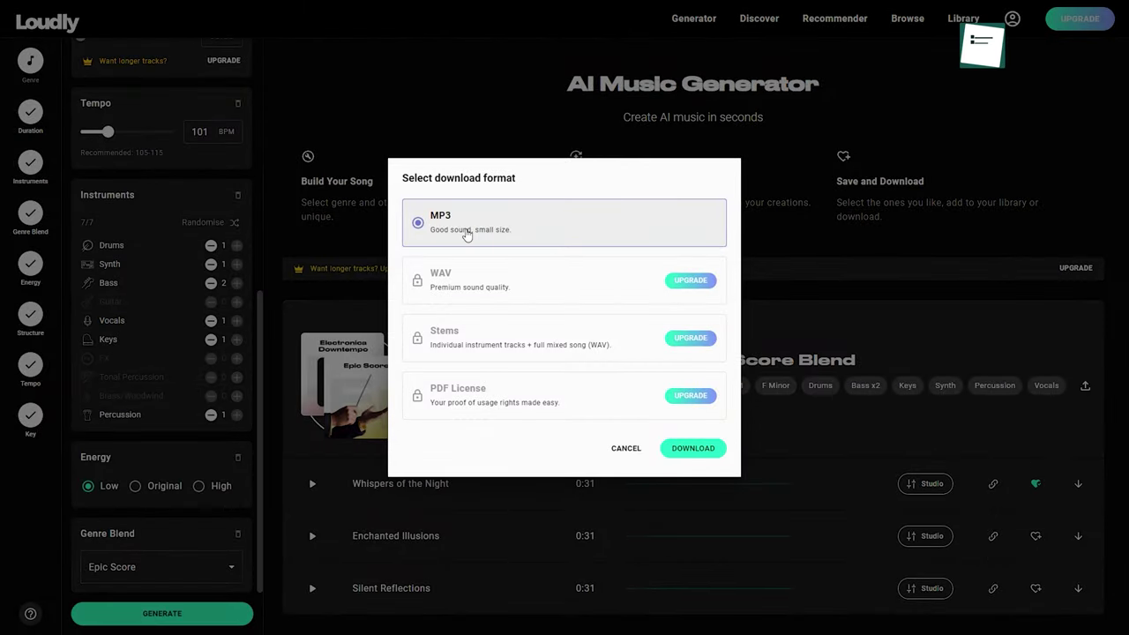
pyautogui.click(689, 449)
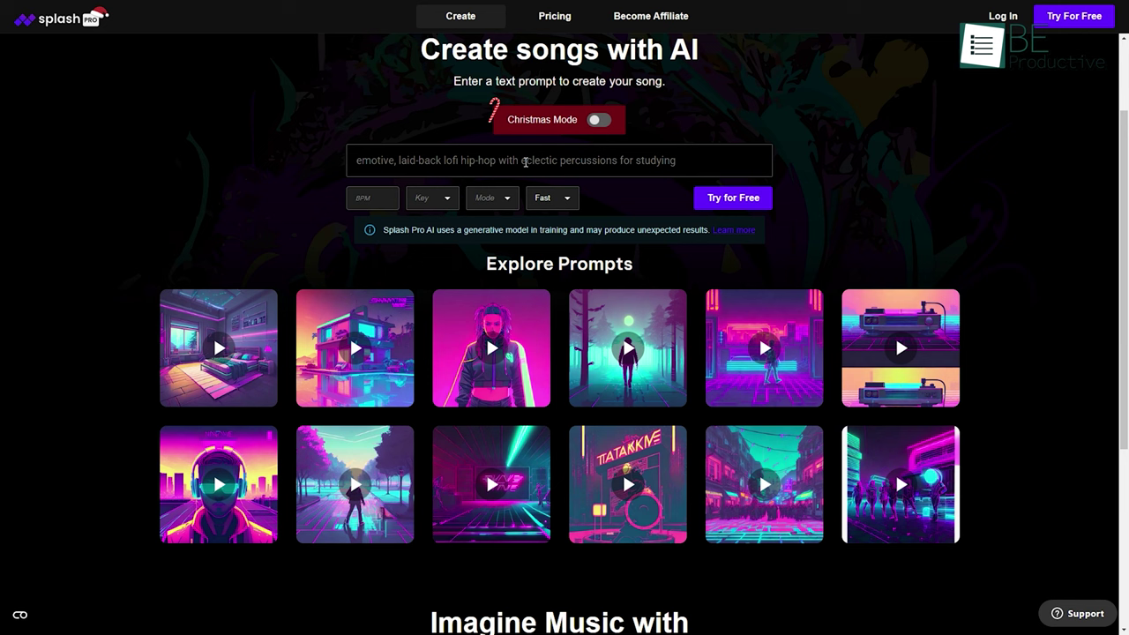
# Generate a Splash Pro song from the prompt 'relaxing ambience slow and reverb'
pyautogui.click(525, 162)
pyautogui.write('relaxing ambience slow and reverb')
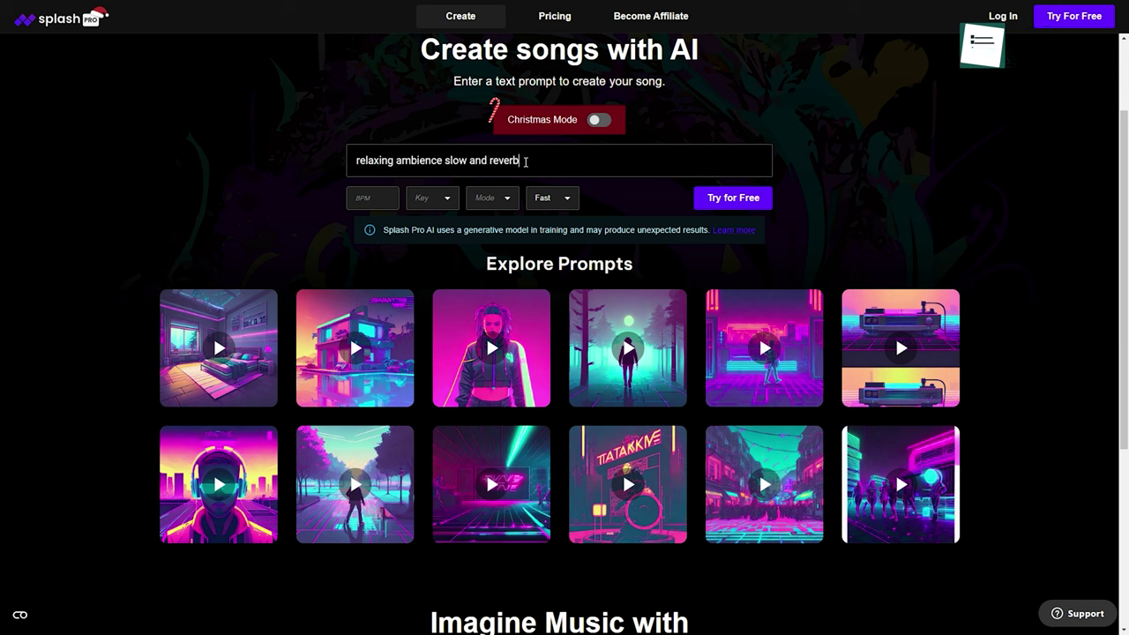
pyautogui.press('Return')
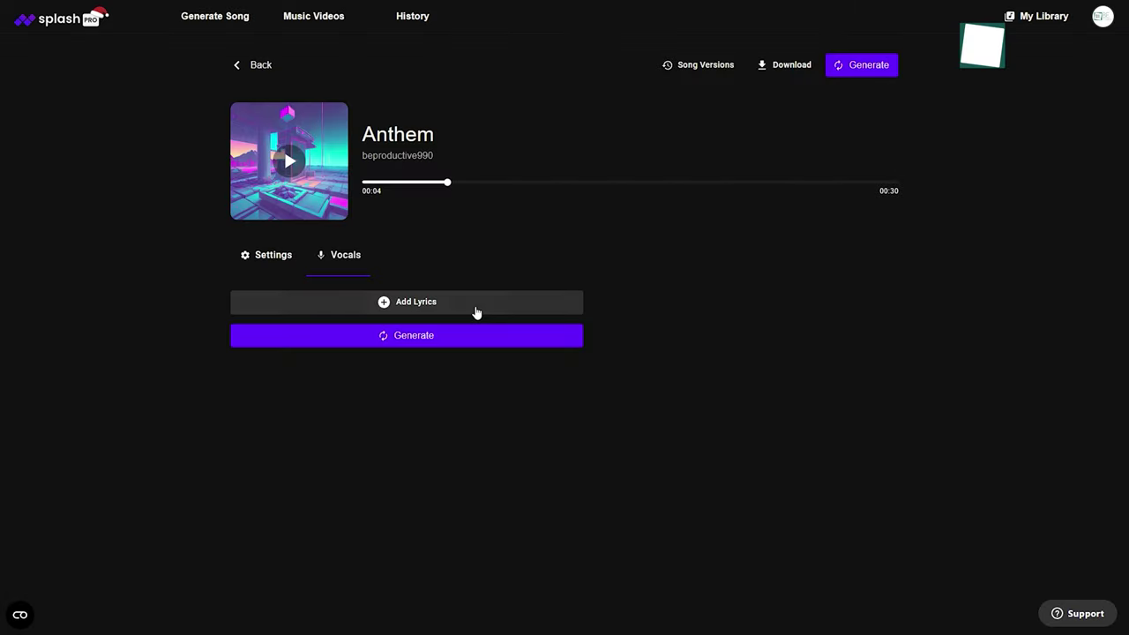
# Generate four lyric lines for Anthem, then generate another song from the prompt
pyautogui.click(414, 305)
pyautogui.click(410, 395)
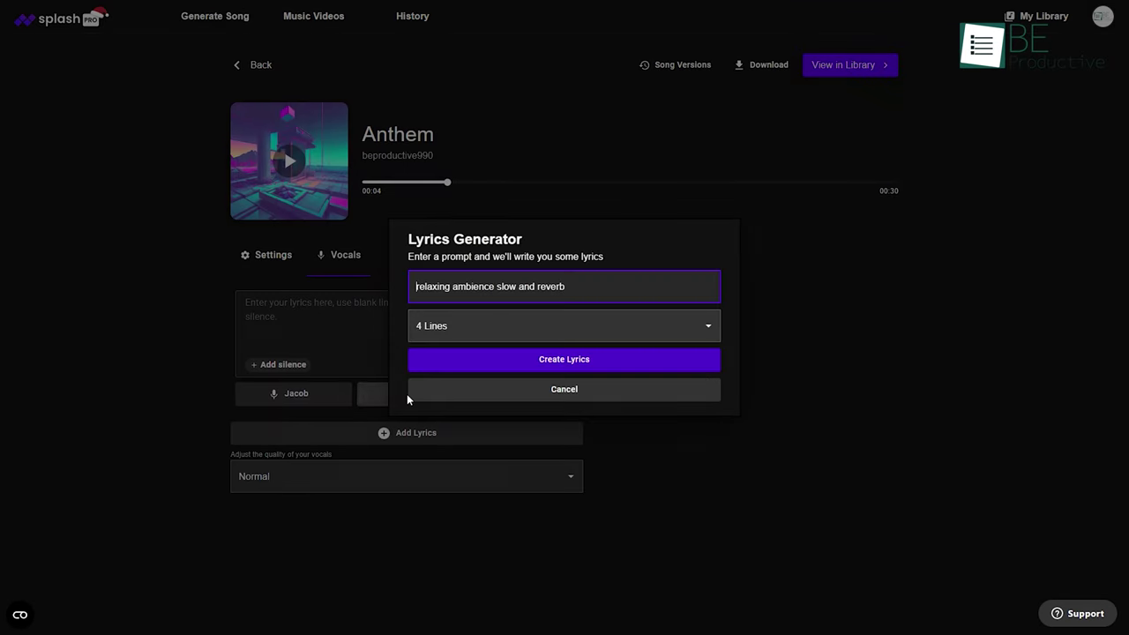
pyautogui.click(575, 359)
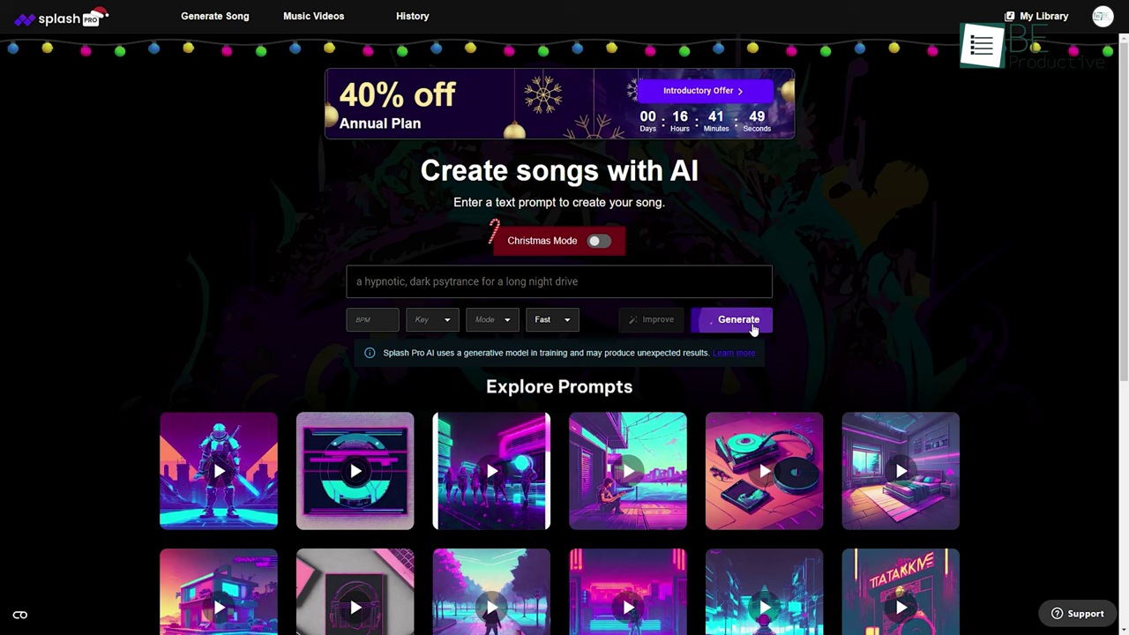
pyautogui.click(739, 321)
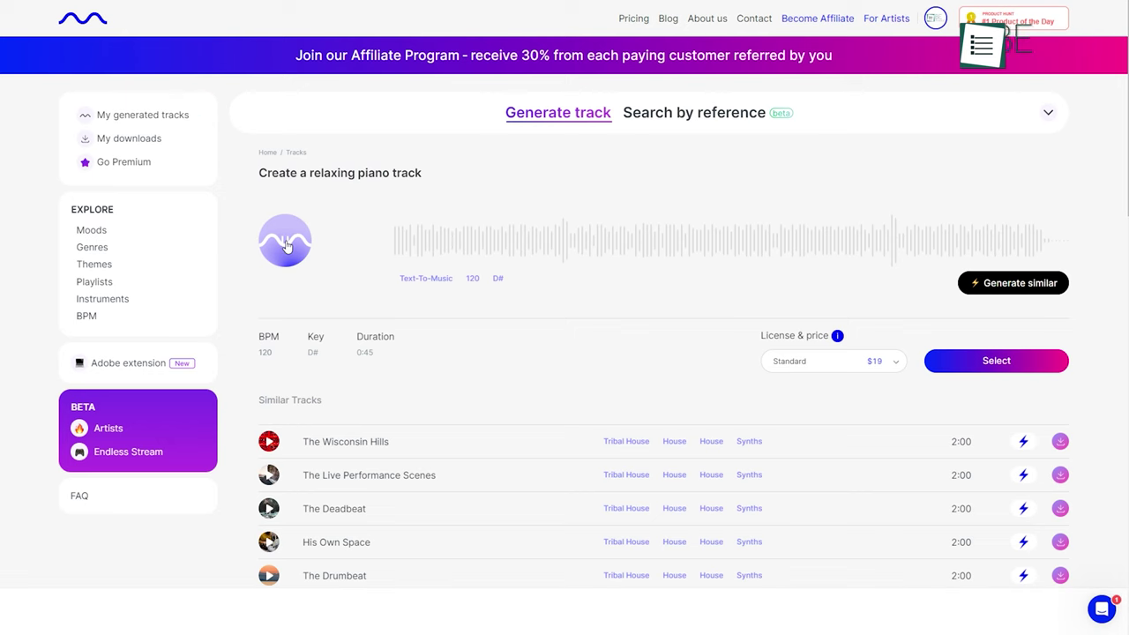
# Play Mubert's generated 'Create a relaxing piano track'
pyautogui.click(286, 246)
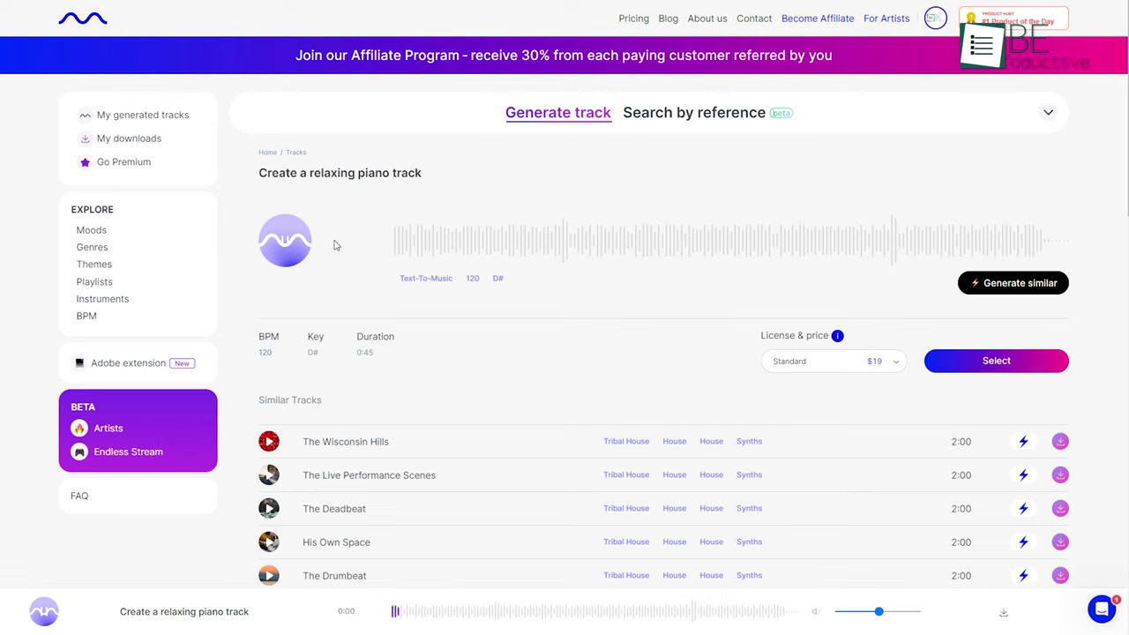